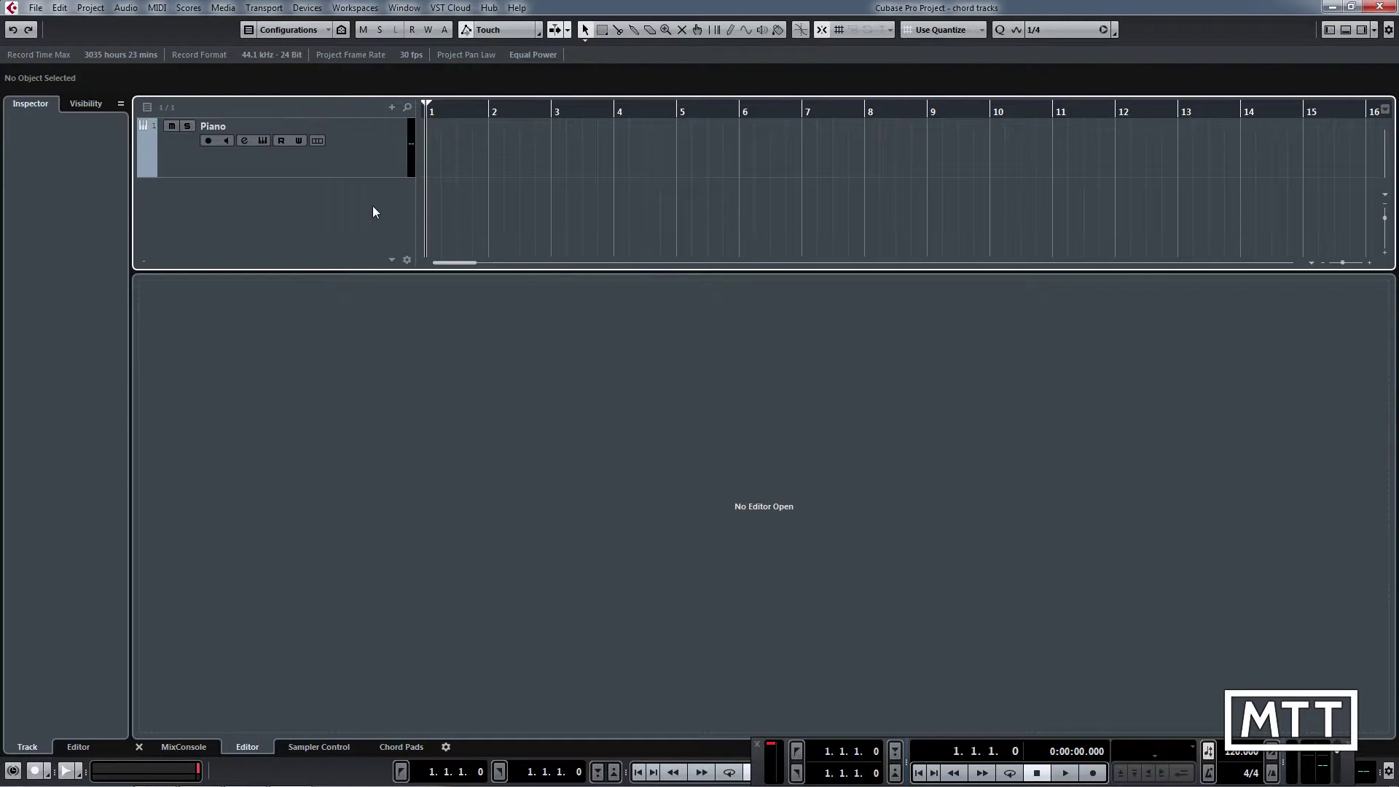
# Add a Chord Track and move it above the Piano track.
pyautogui.rightClick(374, 207)
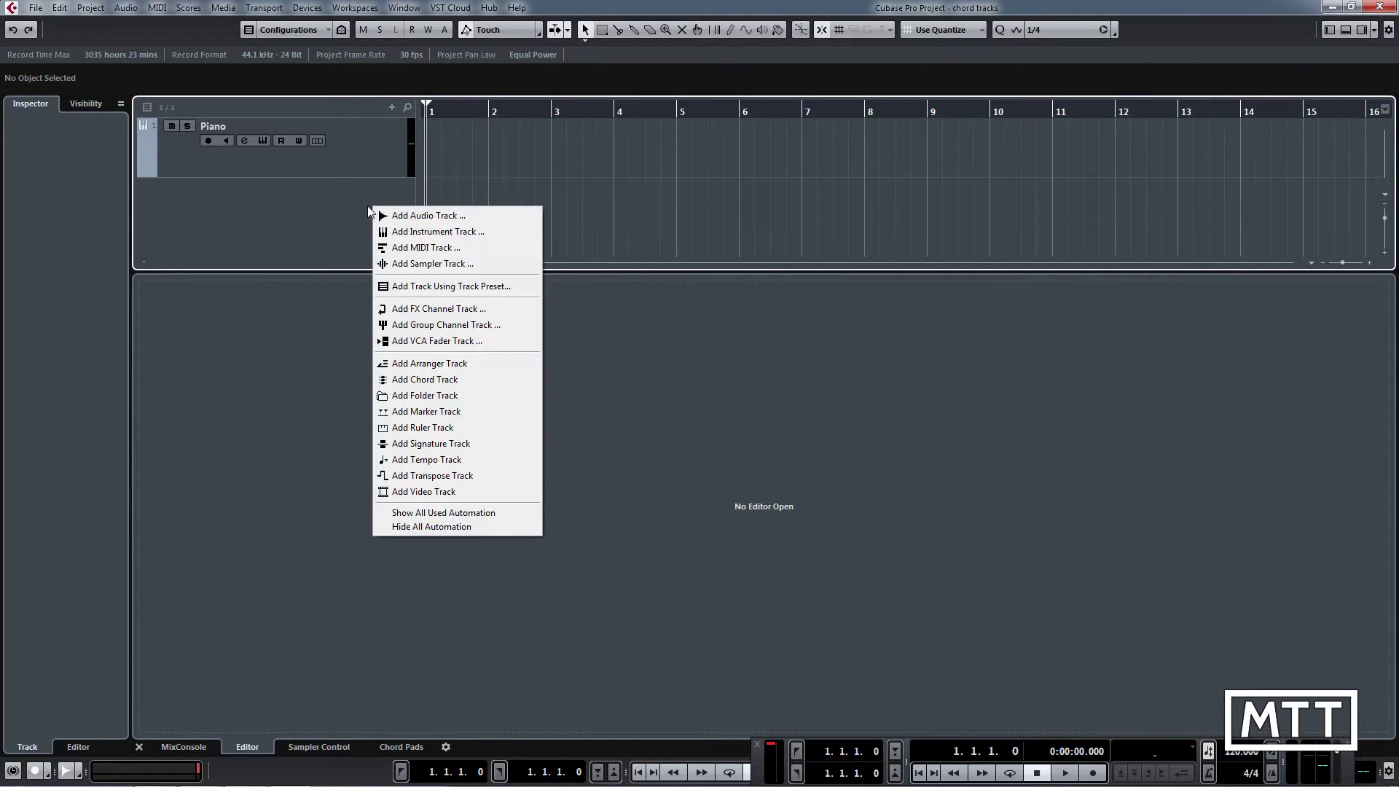
pyautogui.click(424, 380)
pyautogui.moveTo(379, 213); pyautogui.dragTo(384, 137)
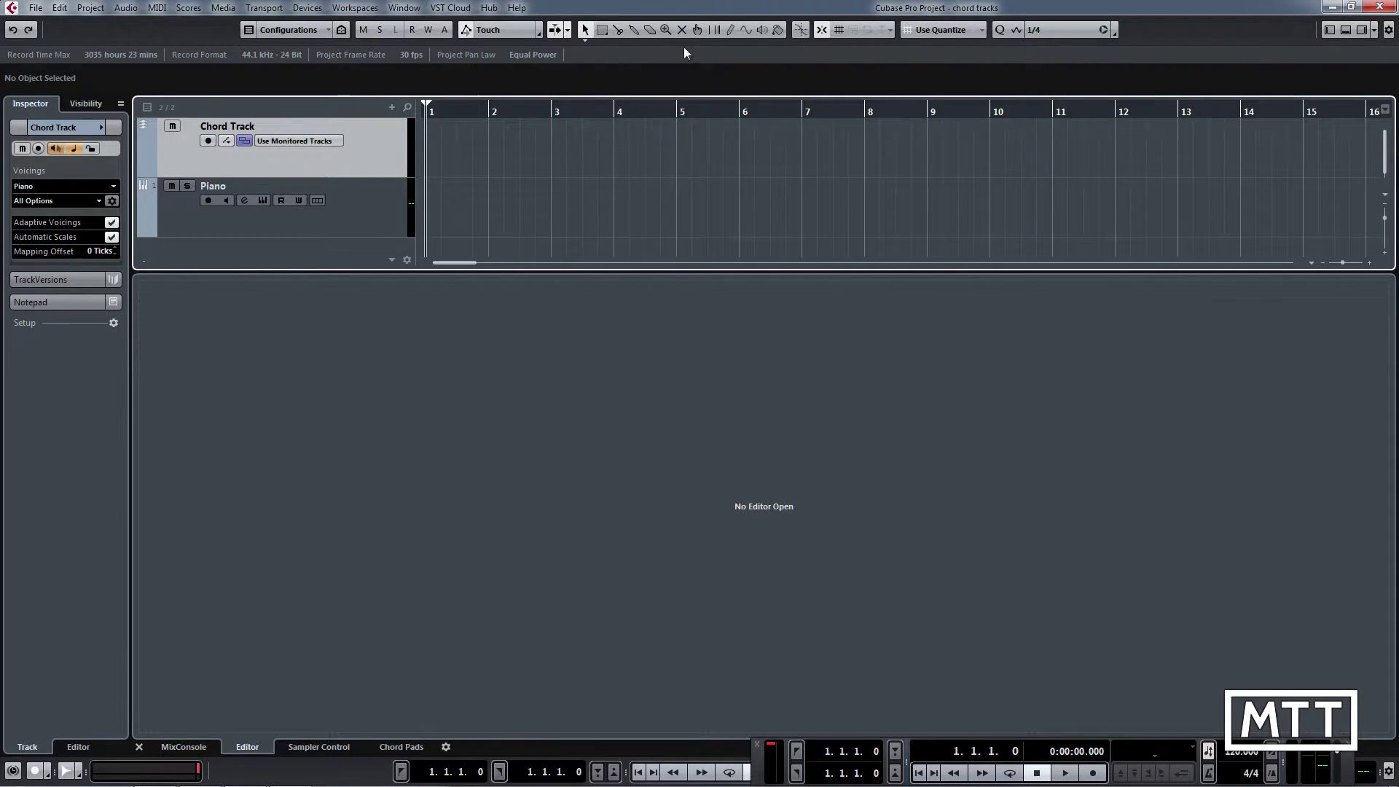
# Draw five chord events at bars 1, 2, 3, 3.3 and 4 with the Draw tool.
pyautogui.click(731, 29)
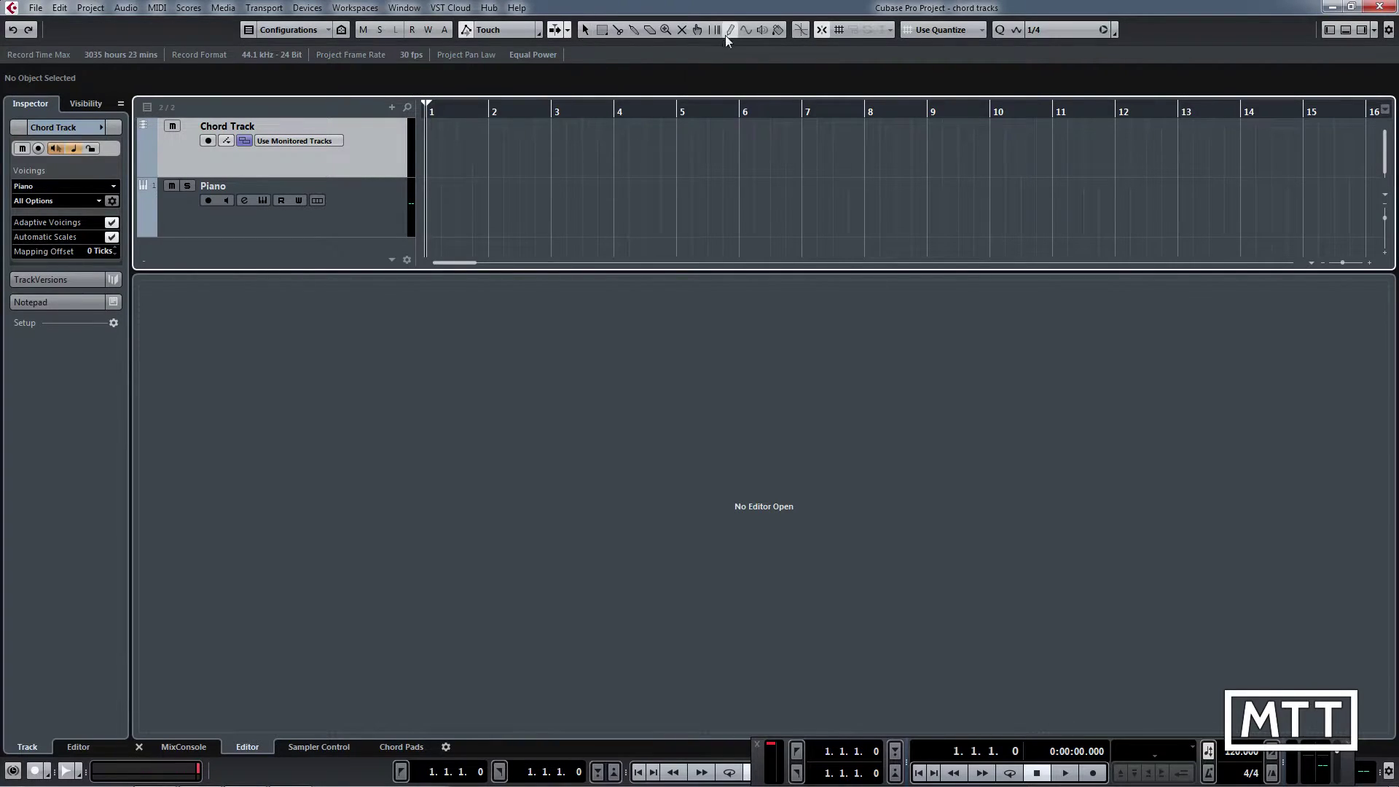
pyautogui.click(432, 162)
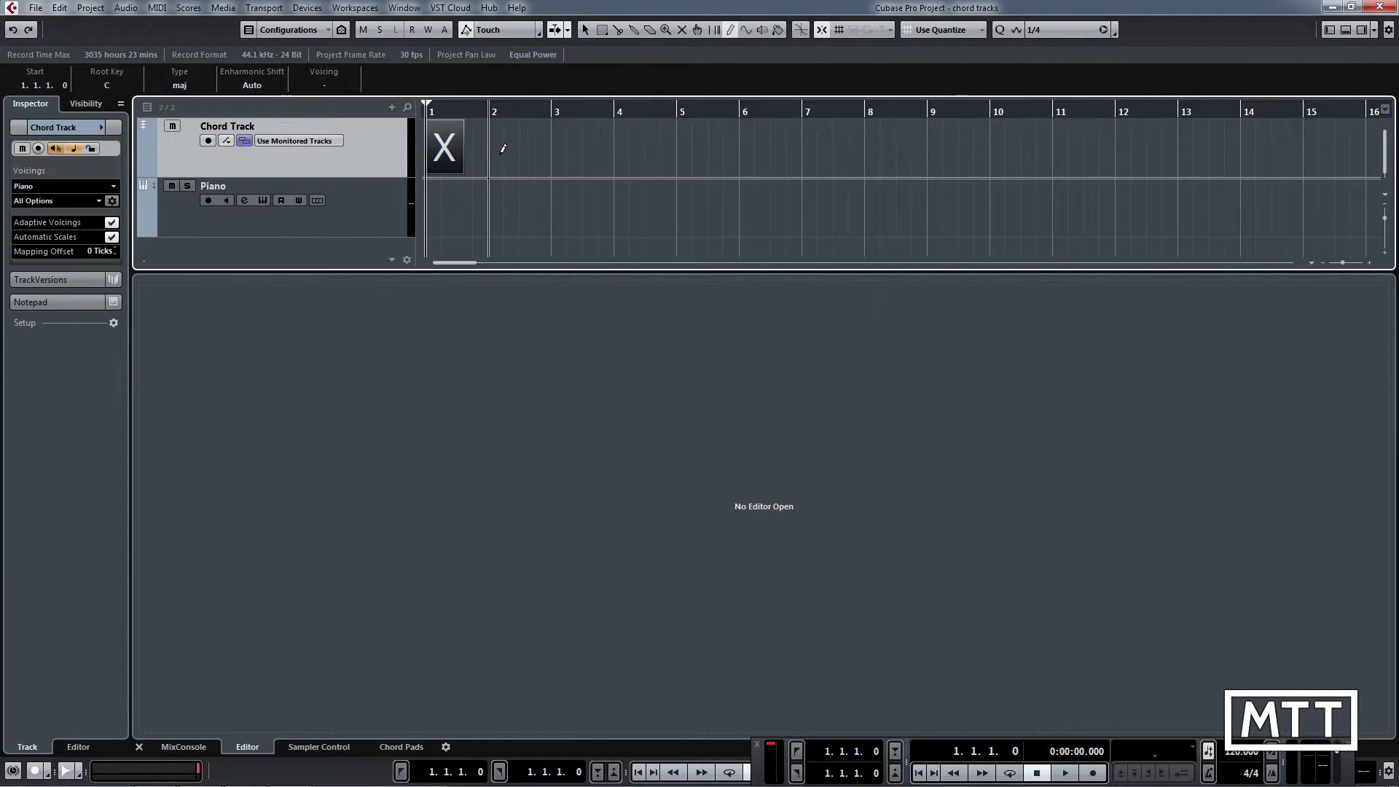
pyautogui.click(523, 148)
pyautogui.click(565, 149)
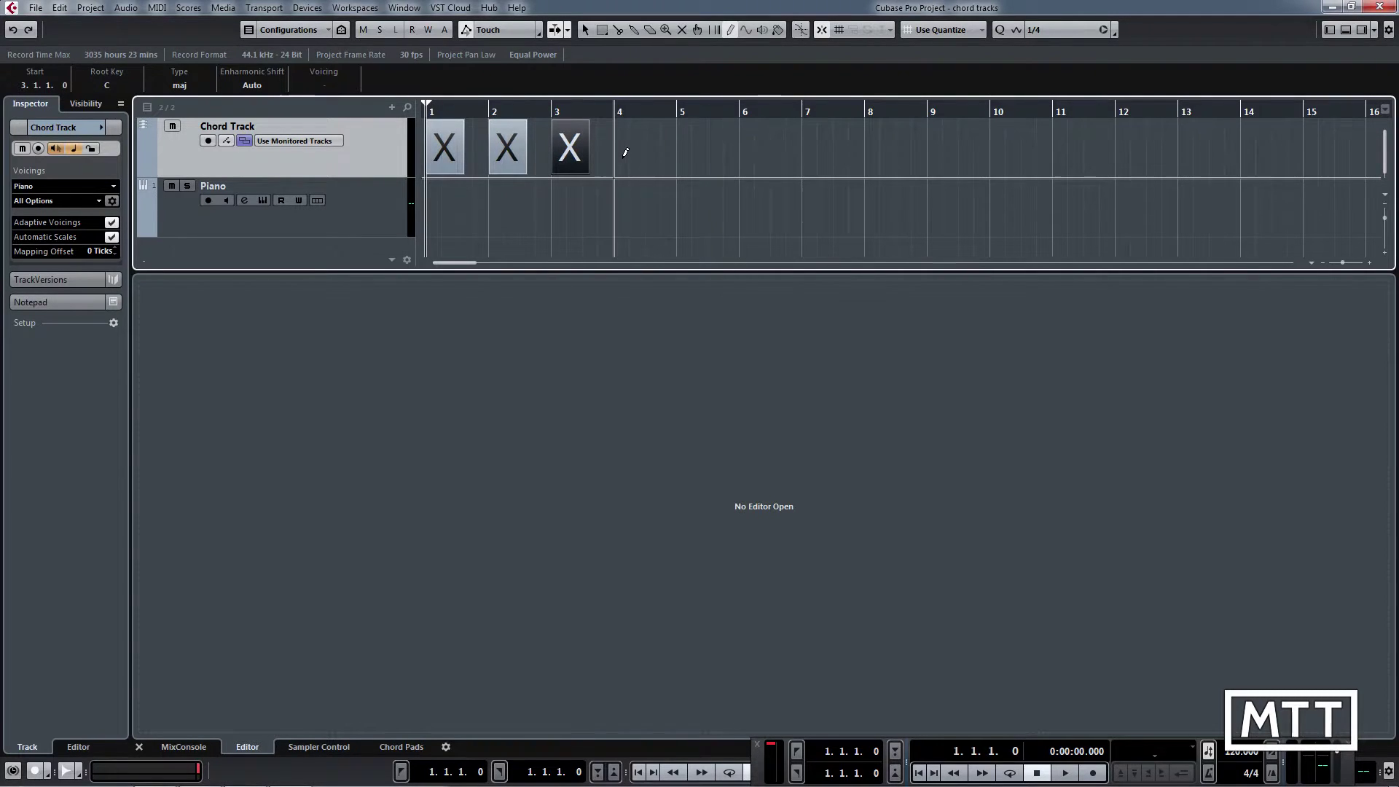
pyautogui.press('h')
pyautogui.press('h')
pyautogui.press('h')
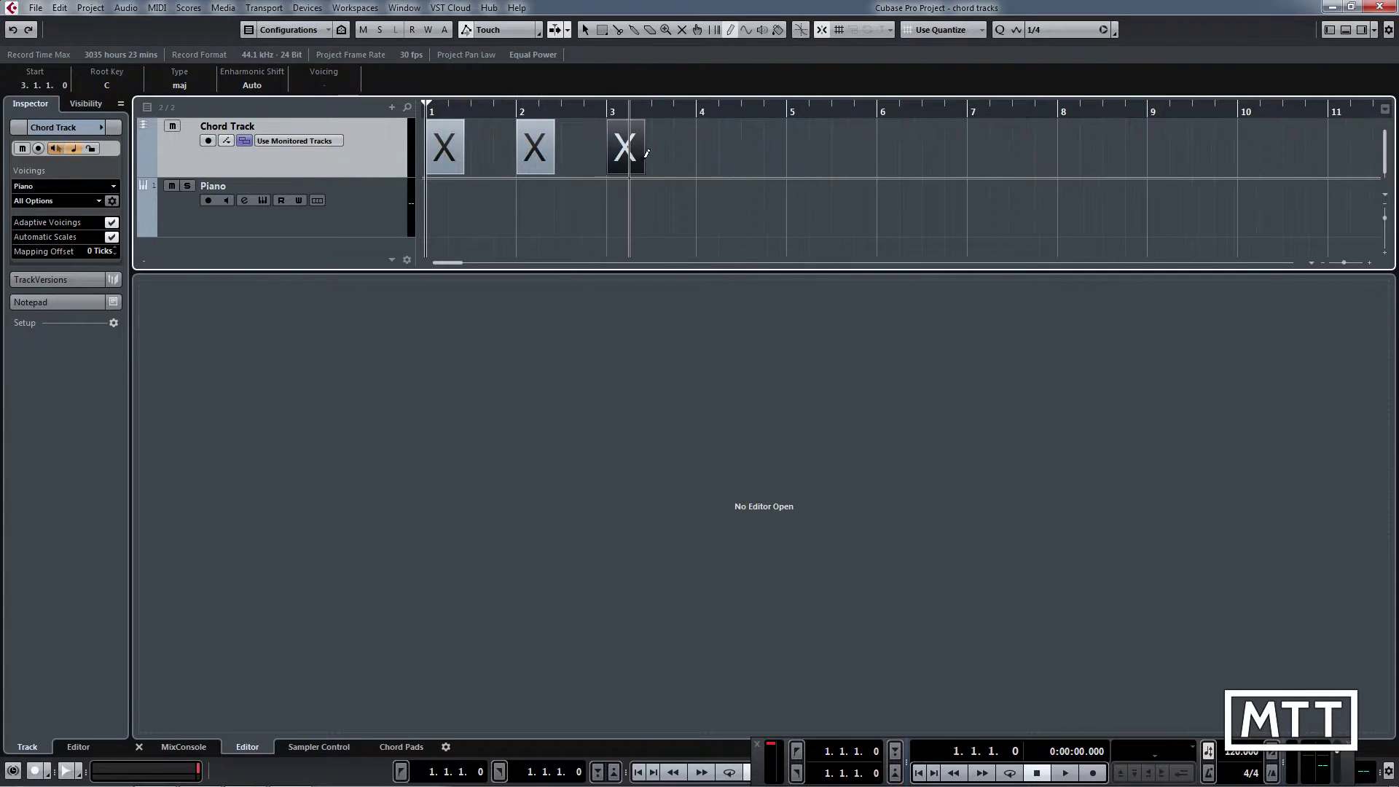
pyautogui.click(701, 150)
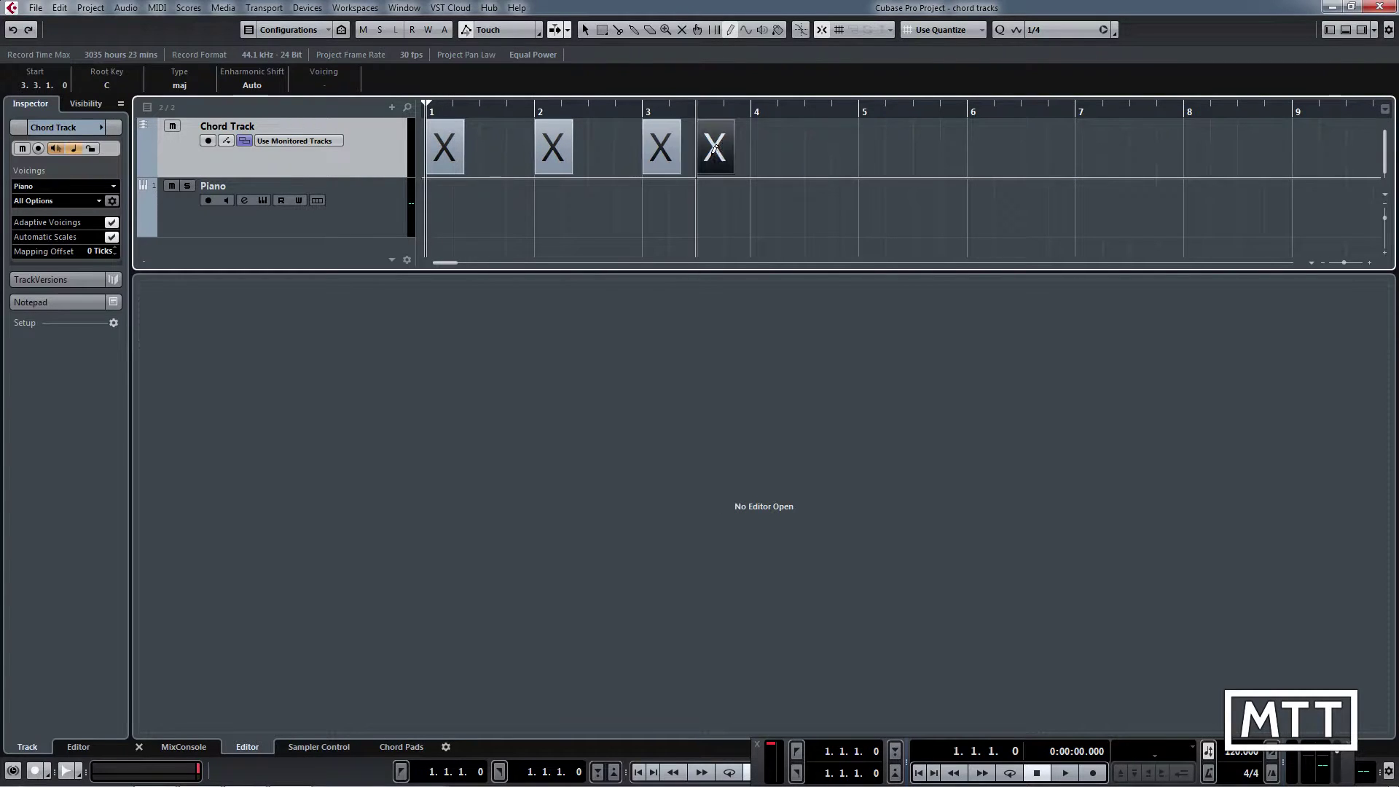
pyautogui.click(767, 147)
pyautogui.rightClick(649, 212)
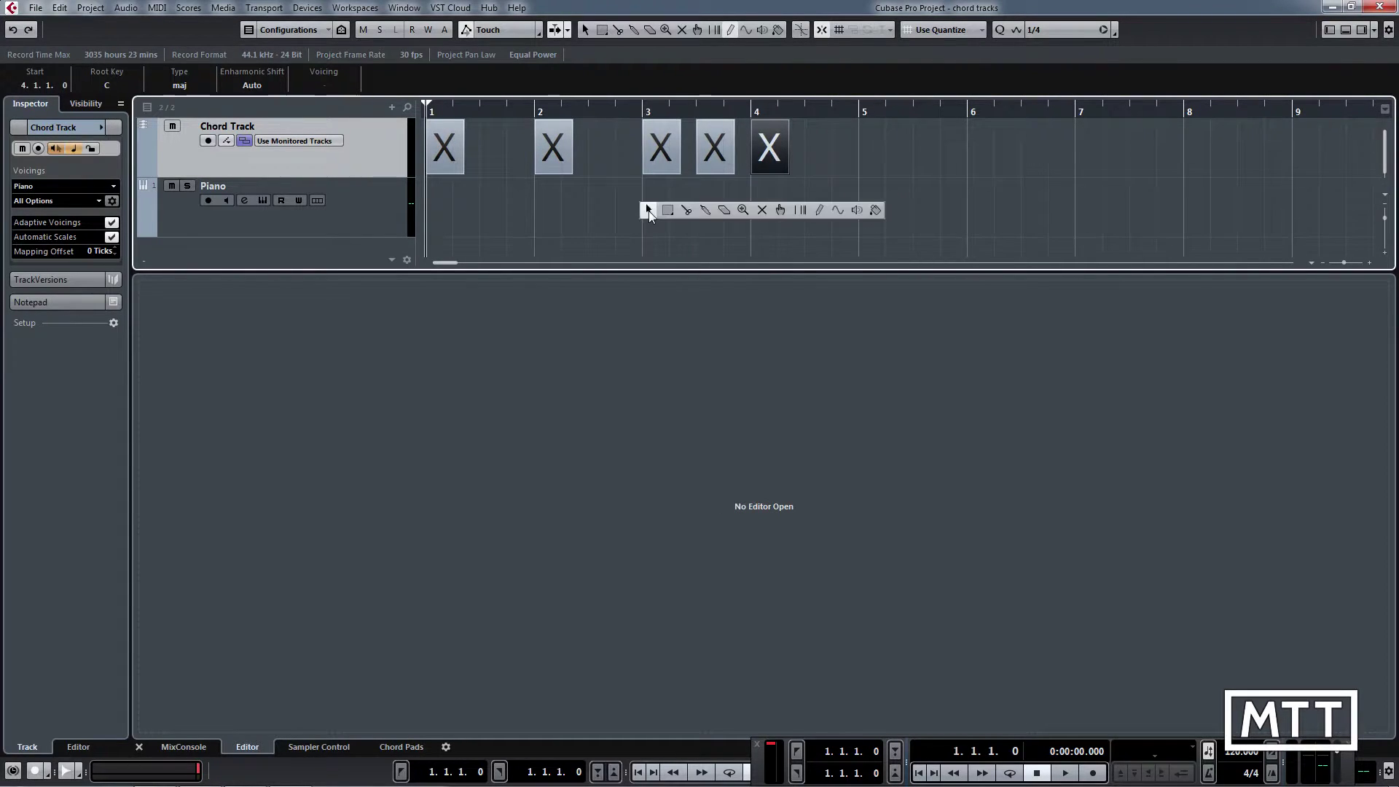
# Define the bar-1 chord event as C major, trying an E bass before returning it to C.
pyautogui.click(648, 212)
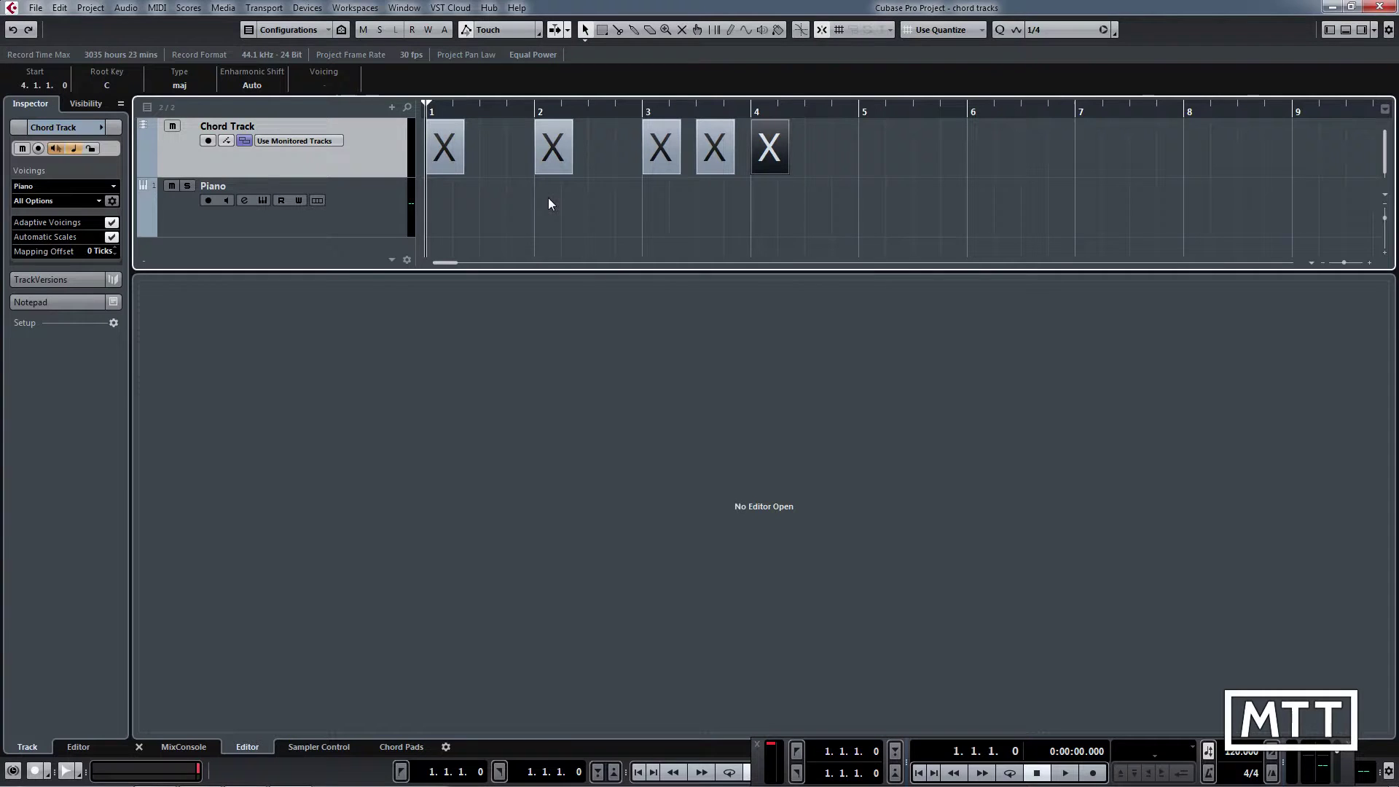
pyautogui.doubleClick(444, 153)
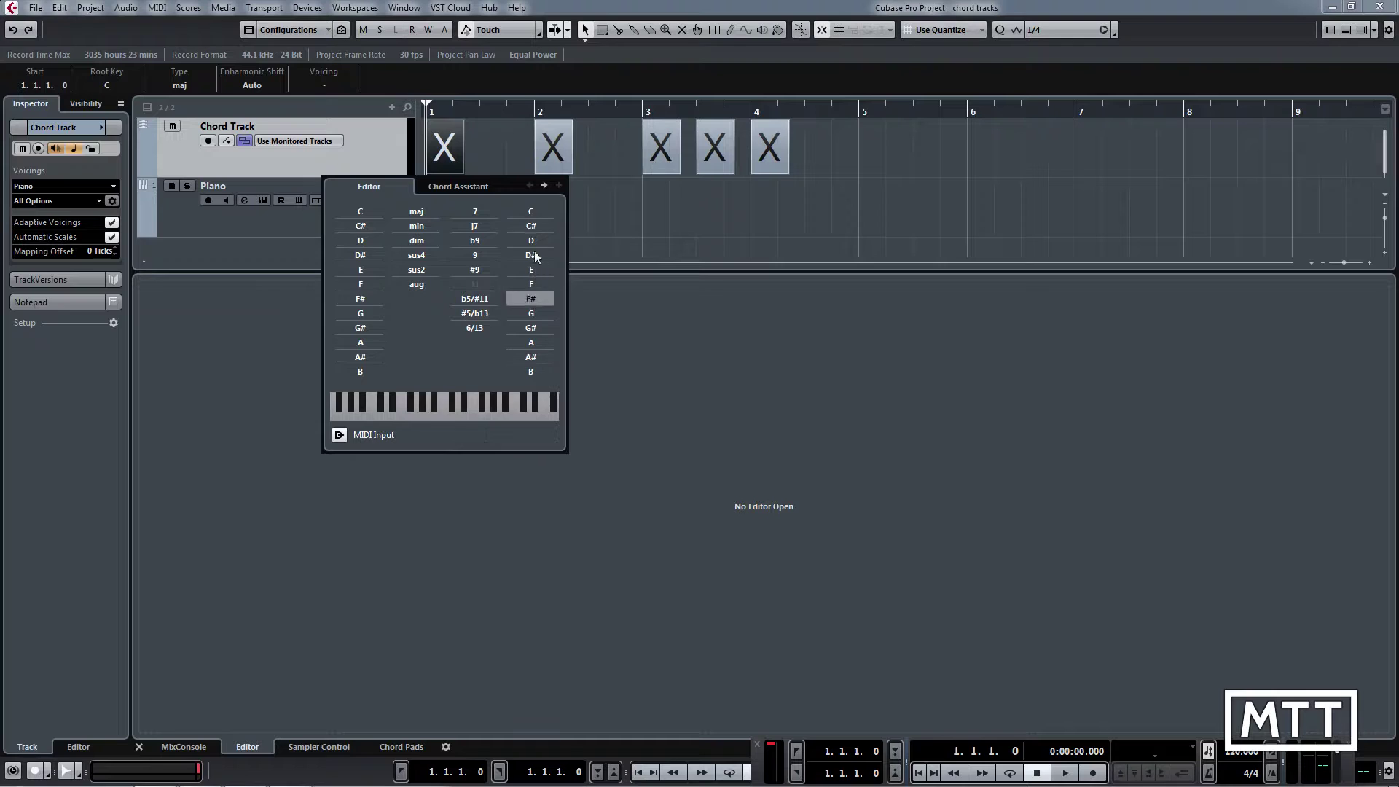
pyautogui.click(360, 211)
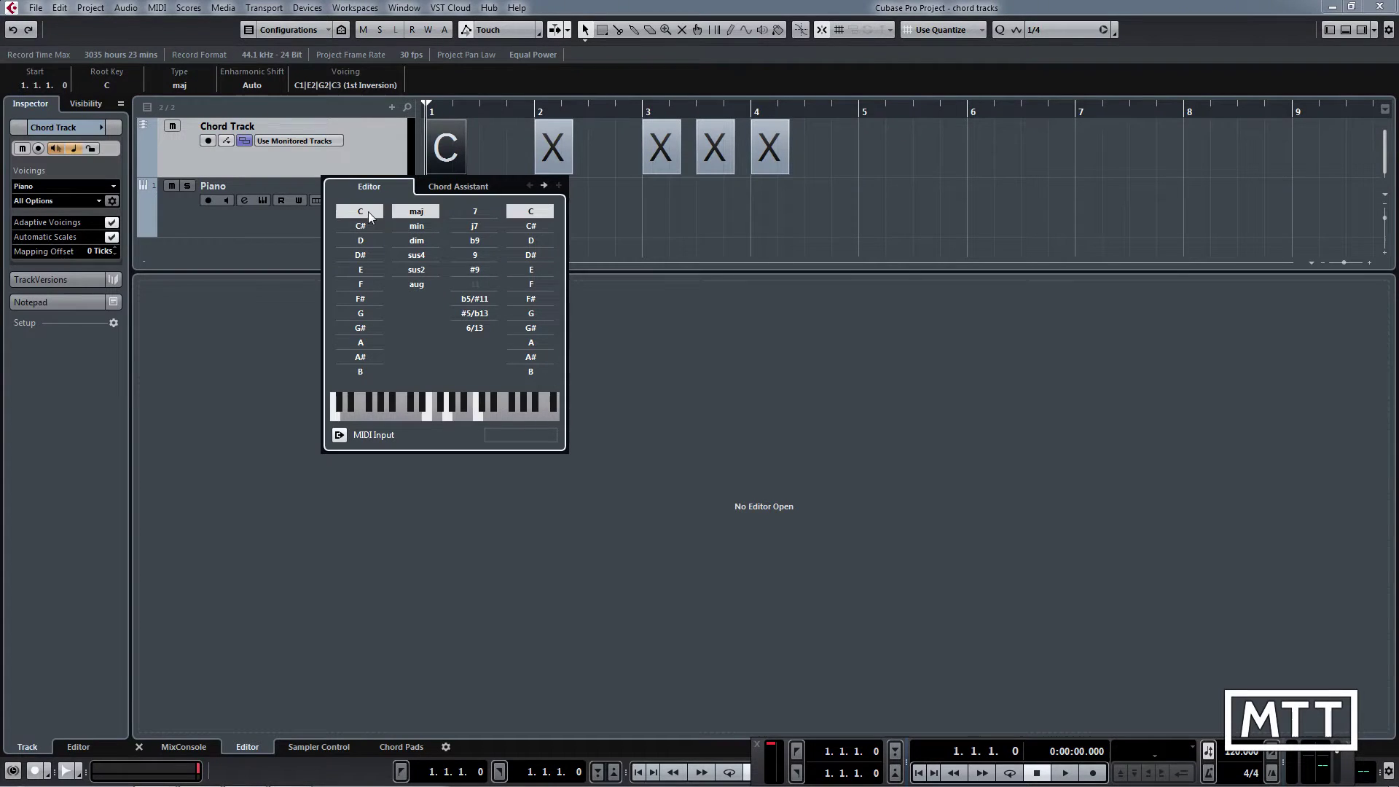
pyautogui.click(538, 267)
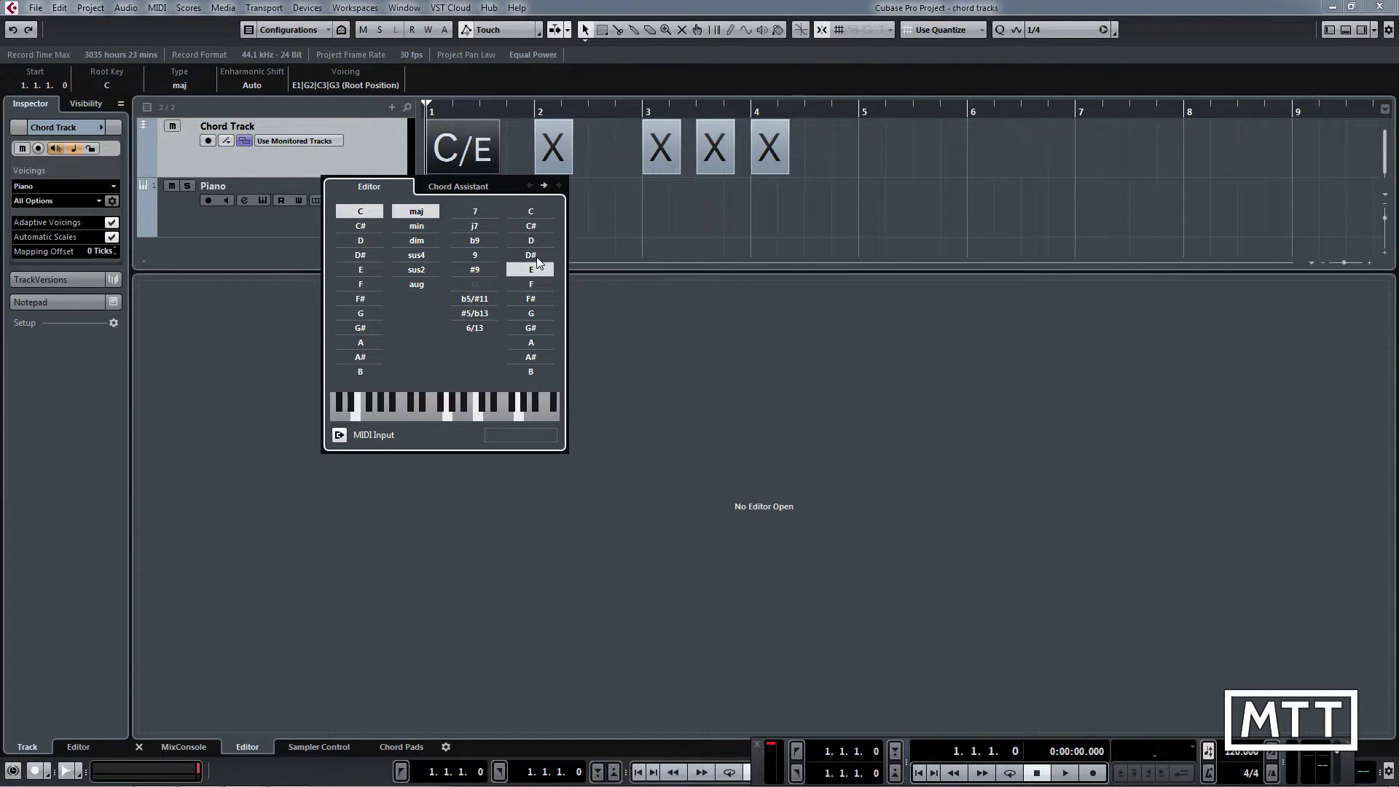
pyautogui.click(533, 212)
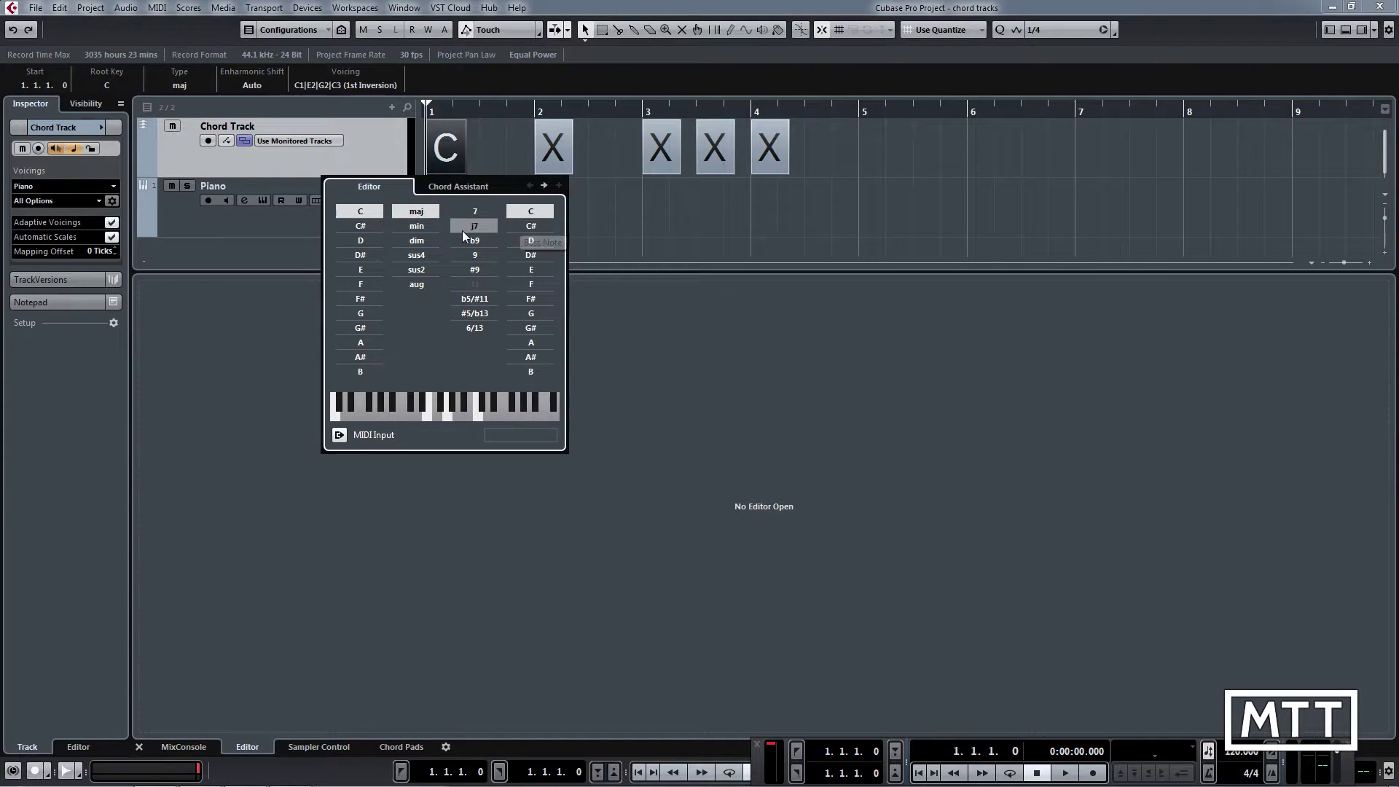
# Set the second chord event to D minor and the third to A minor.
pyautogui.click(554, 152)
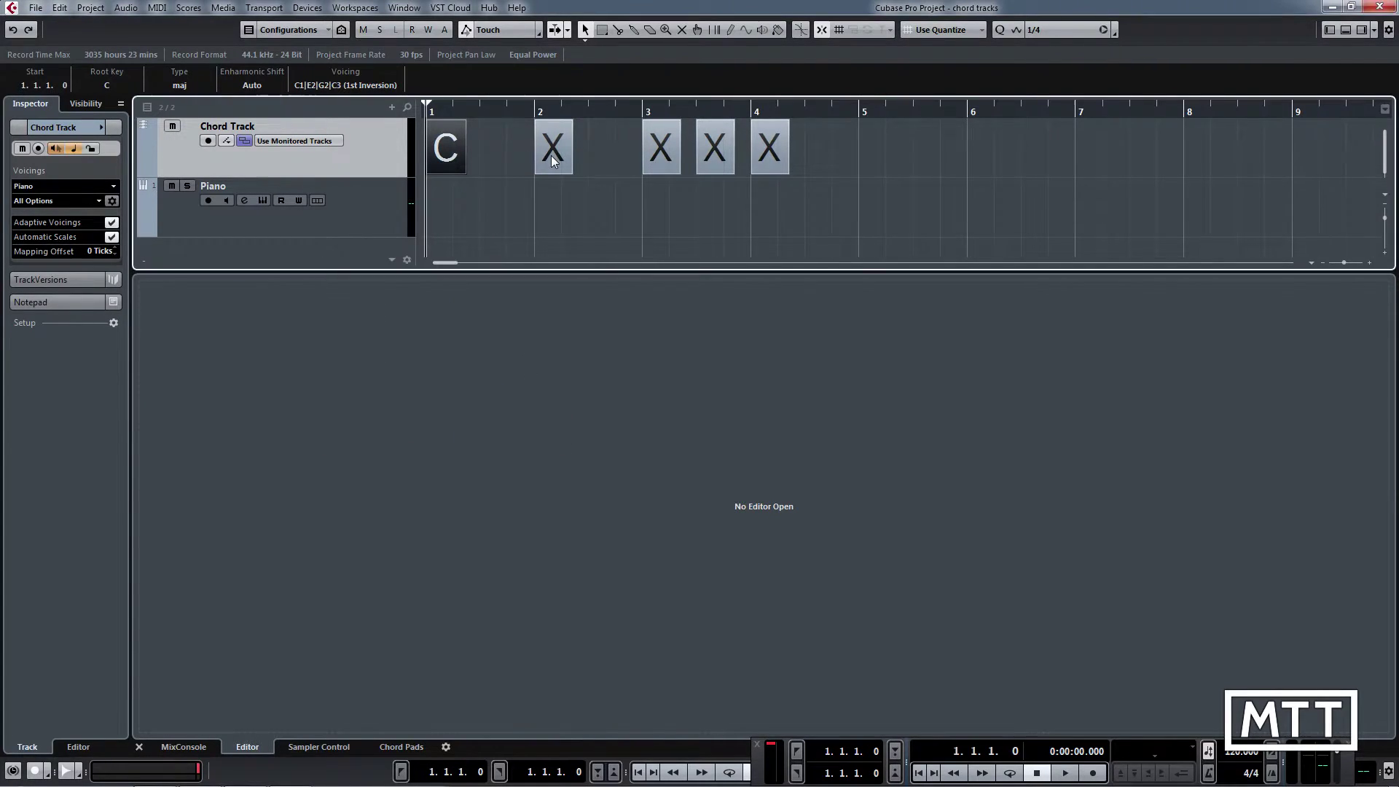
pyautogui.doubleClick(554, 151)
pyautogui.click(484, 242)
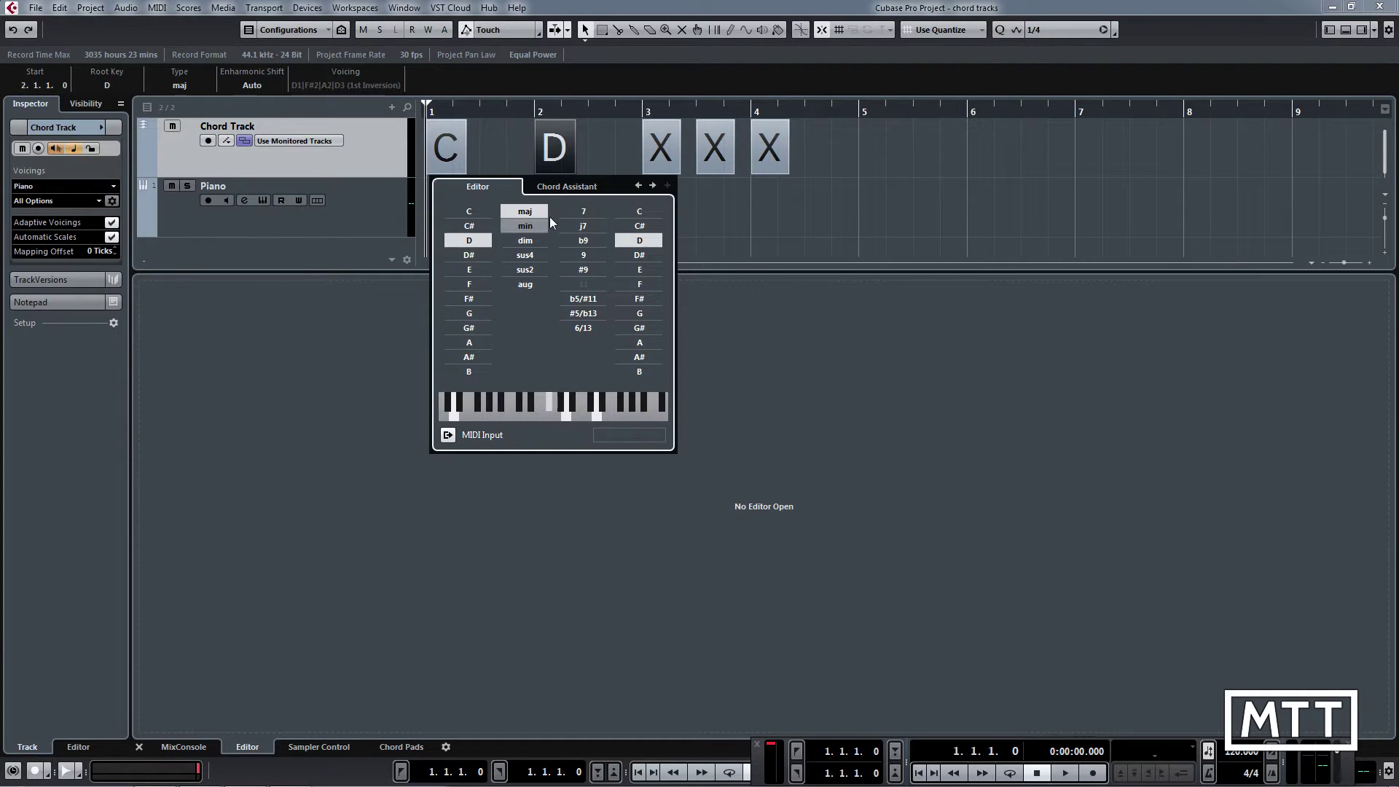
pyautogui.click(539, 225)
pyautogui.click(661, 152)
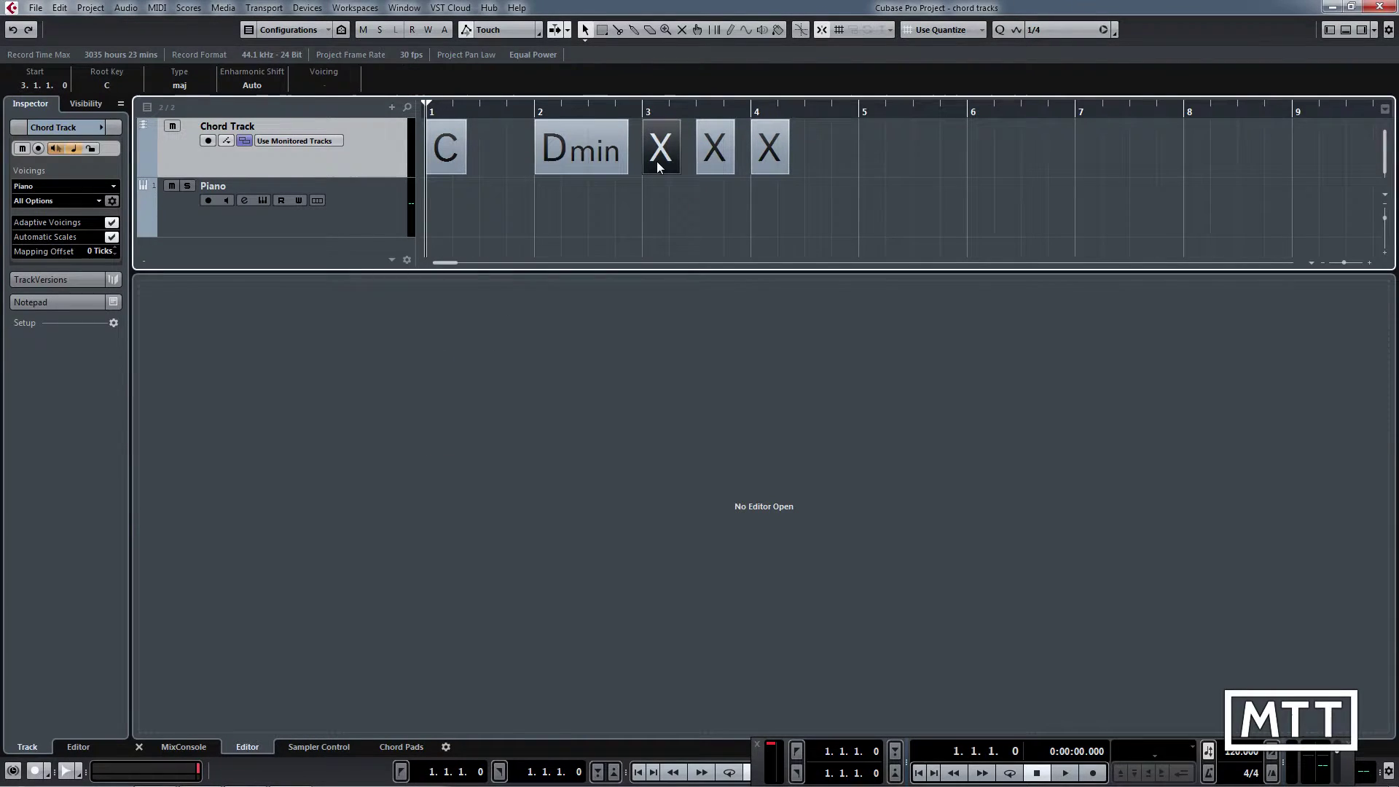
pyautogui.doubleClick(661, 152)
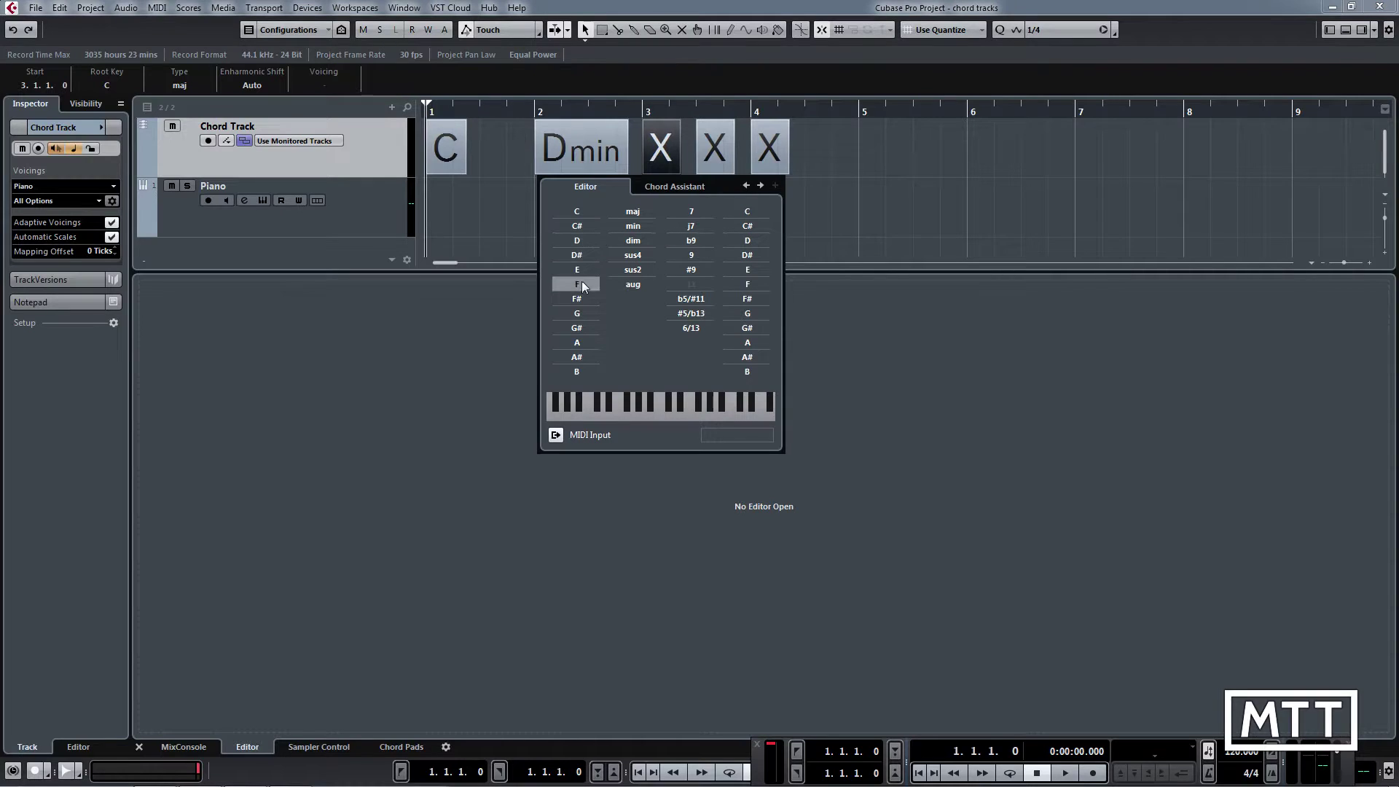
pyautogui.click(577, 342)
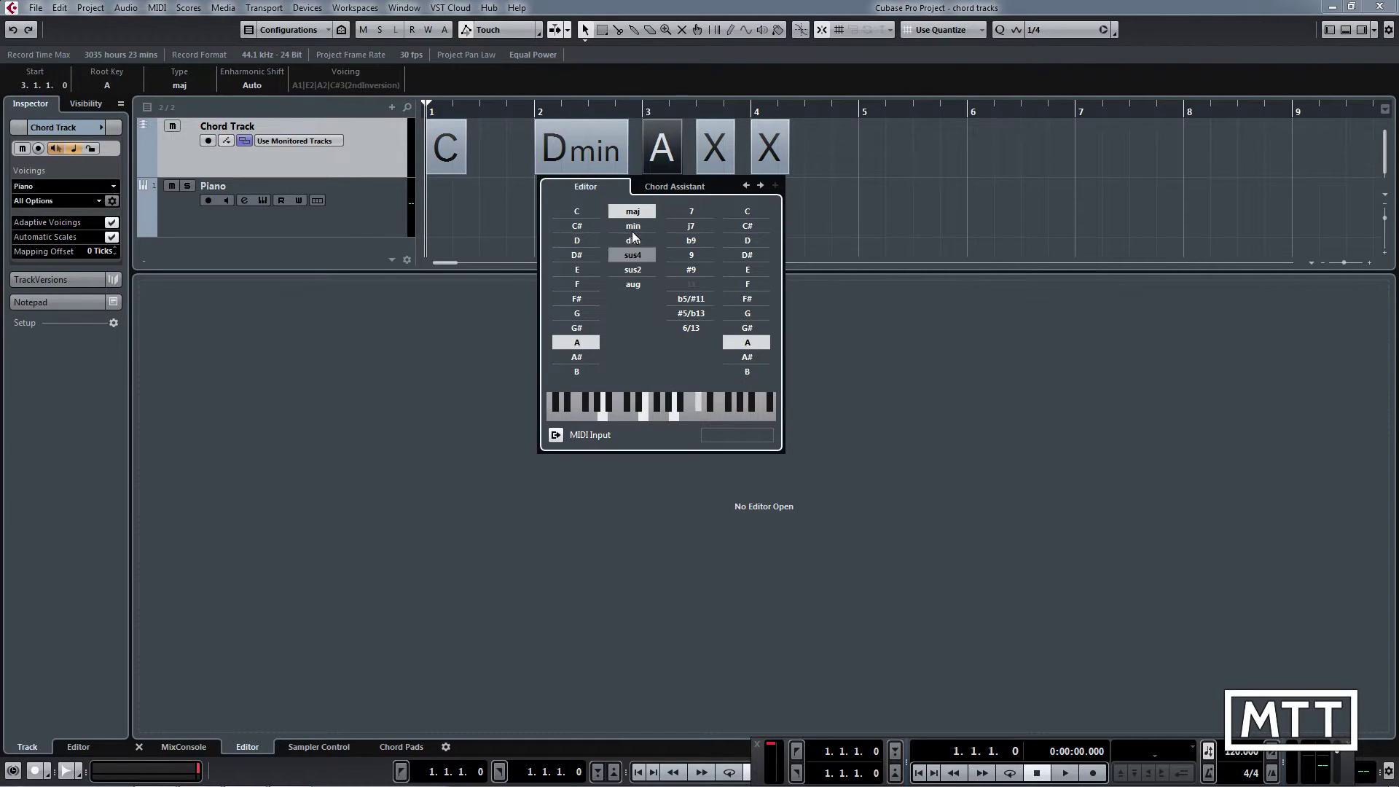
pyautogui.click(633, 226)
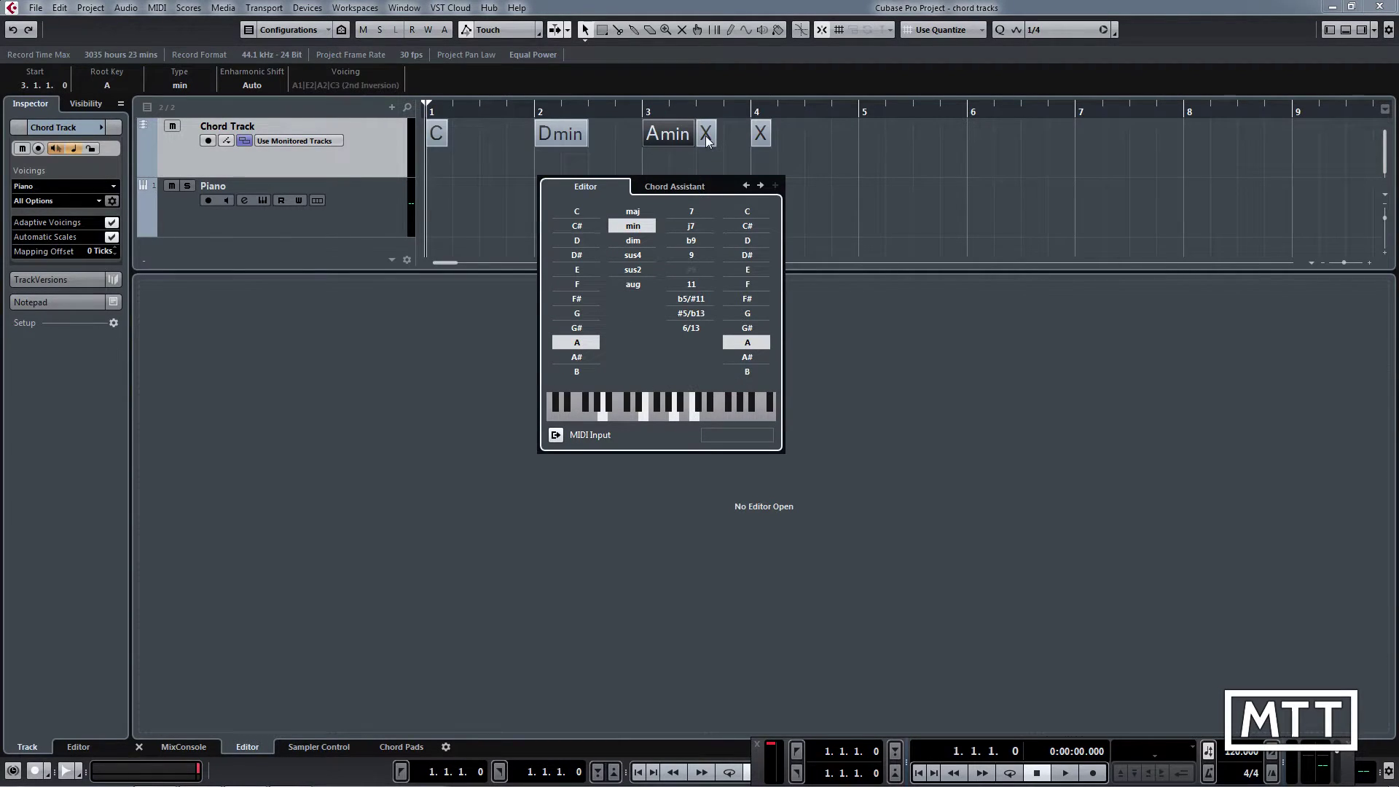
# Set the bar 3.3 chord event to G and the bar-4 event to Cmaj7.
pyautogui.click(707, 140)
pyautogui.doubleClick(707, 140)
pyautogui.click(707, 140)
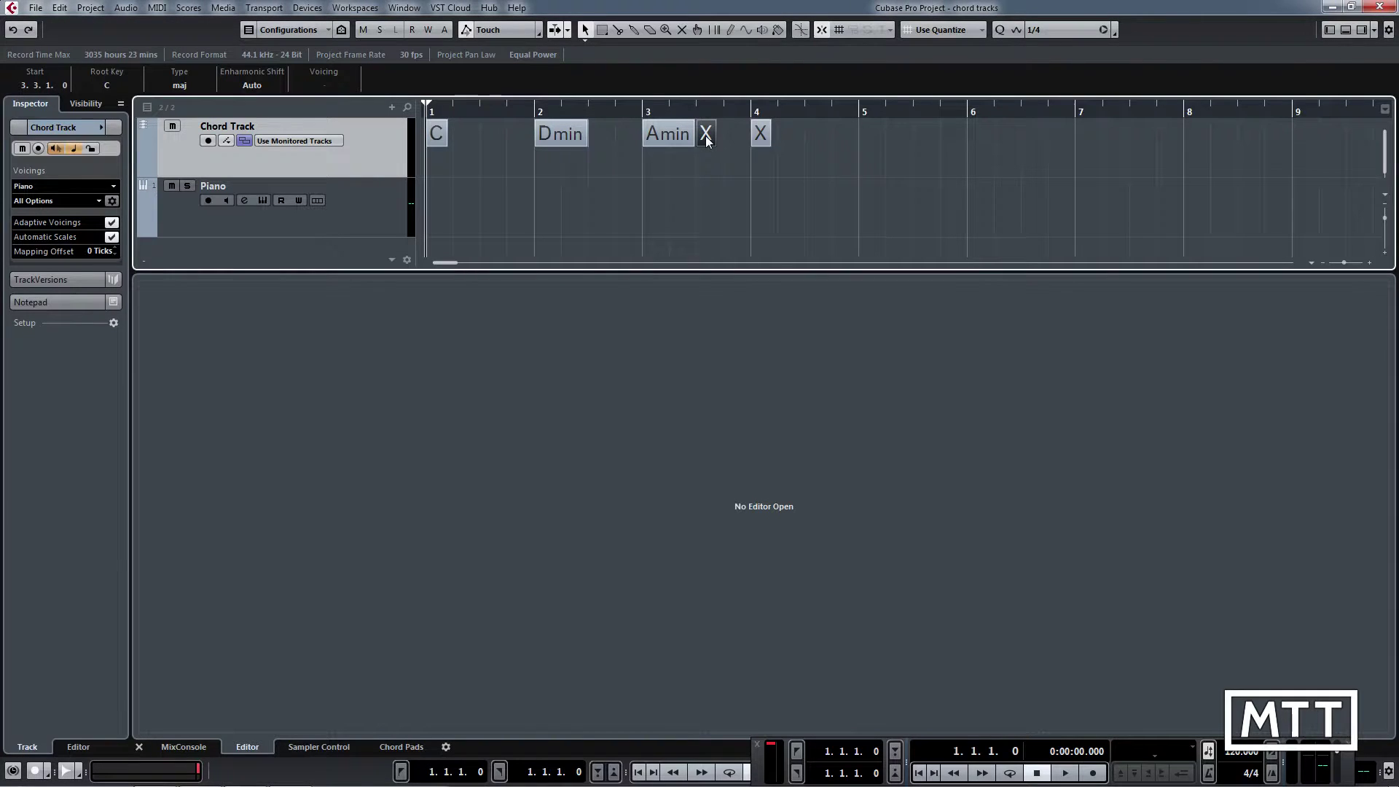
pyautogui.doubleClick(707, 140)
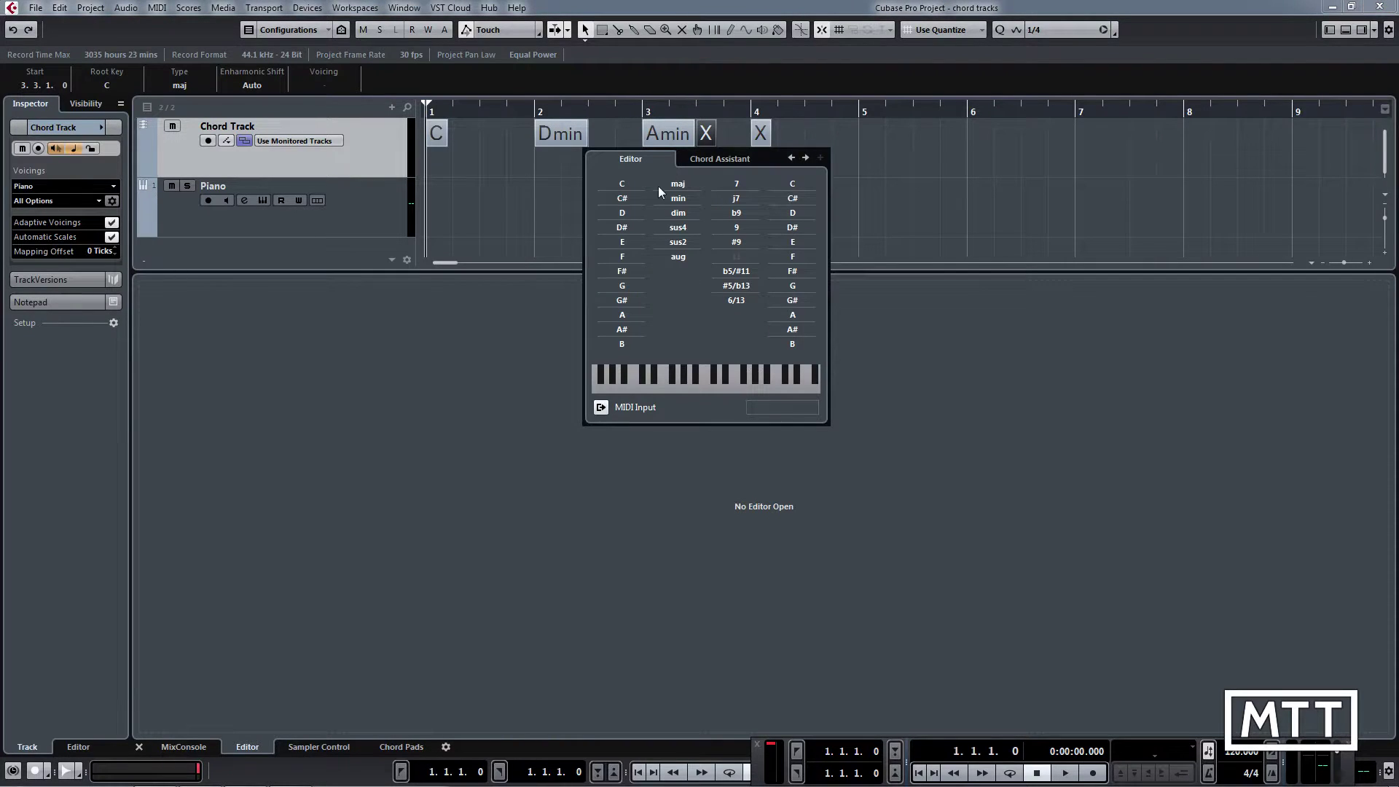
pyautogui.click(624, 285)
pyautogui.click(760, 136)
pyautogui.click(760, 136)
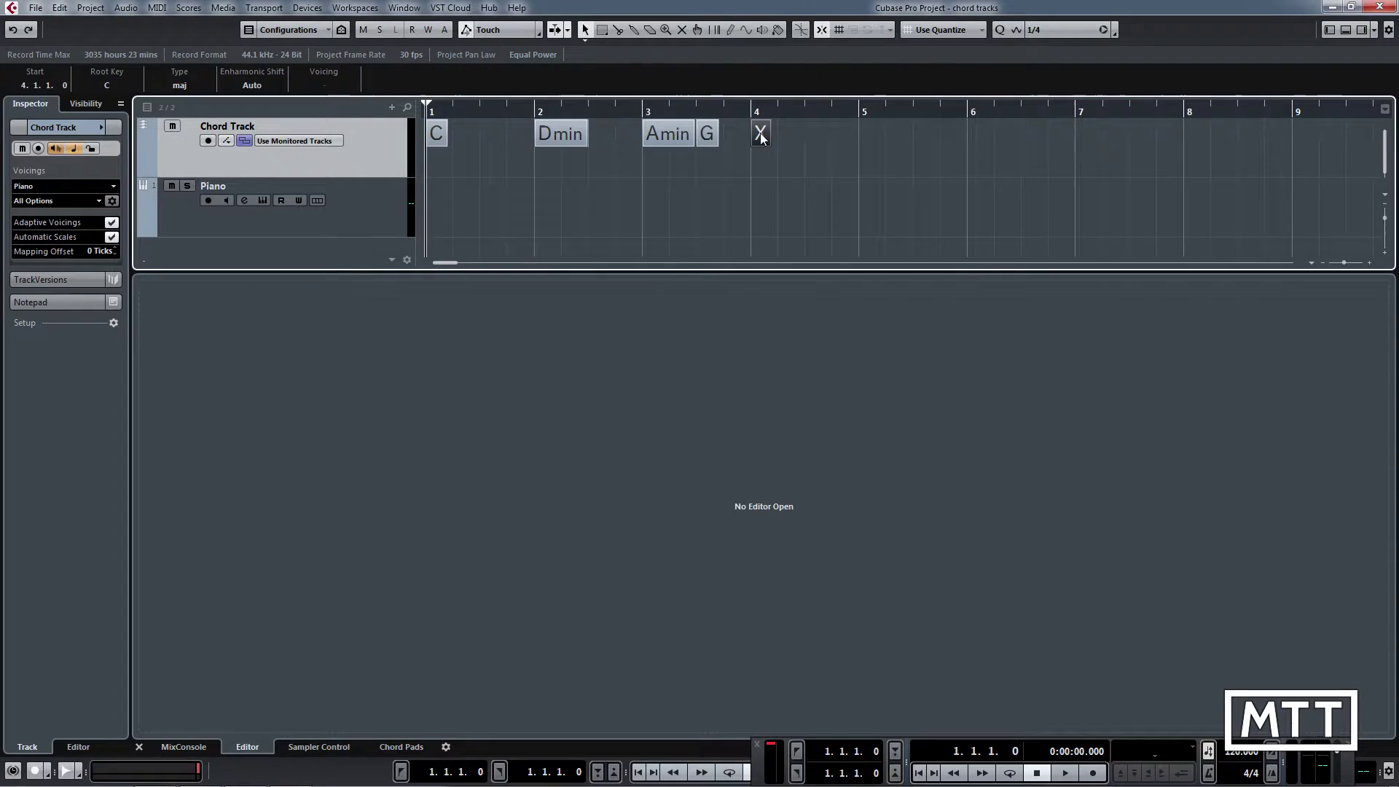
pyautogui.doubleClick(760, 136)
pyautogui.click(676, 183)
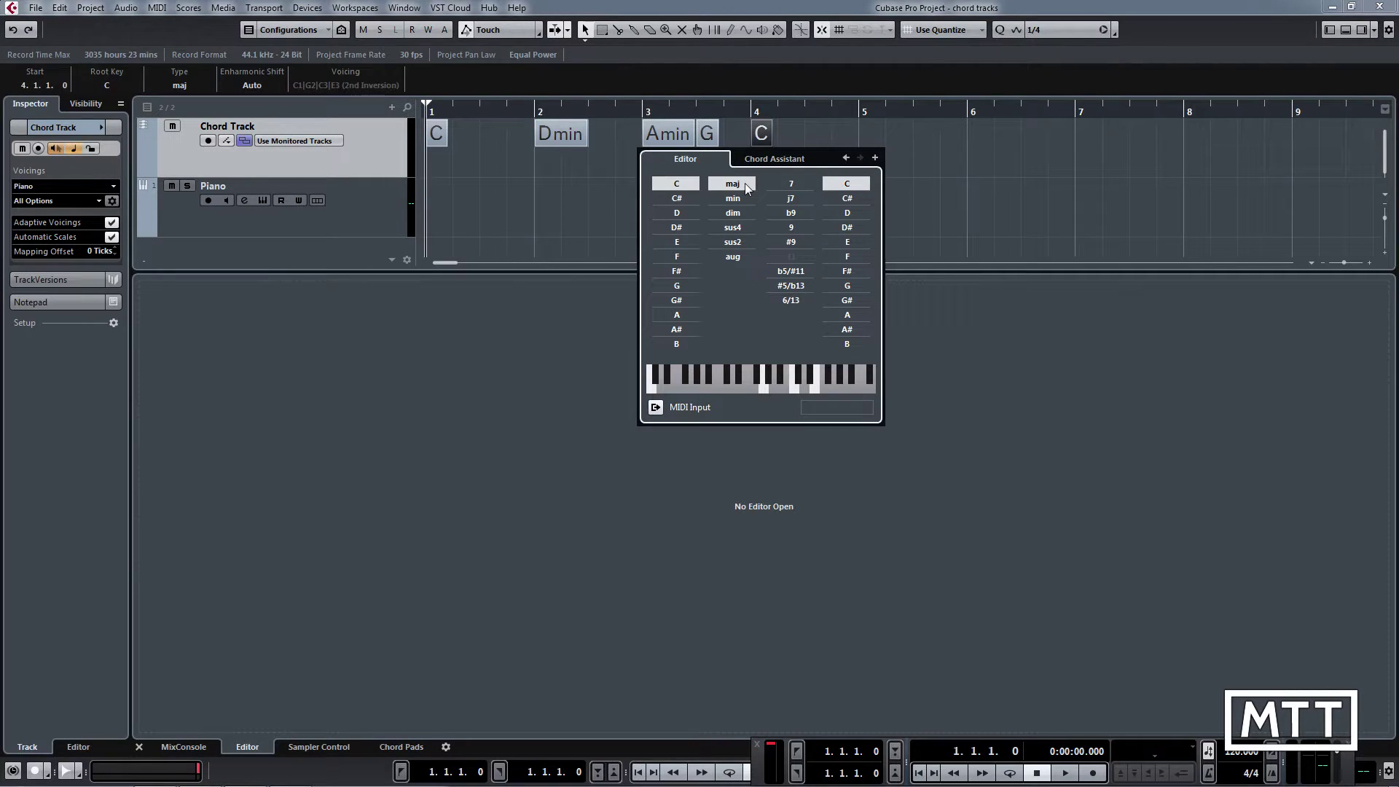
pyautogui.click(777, 187)
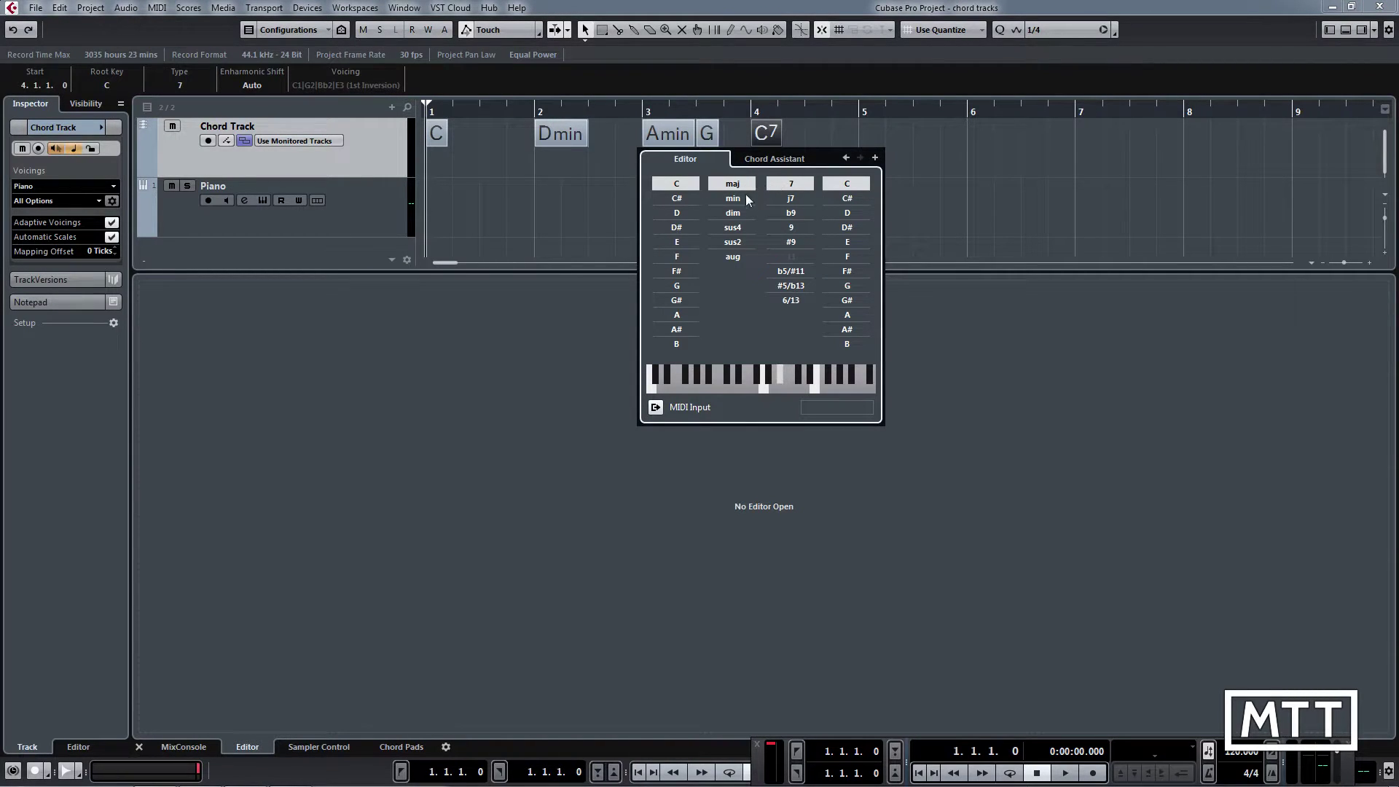
pyautogui.click(795, 200)
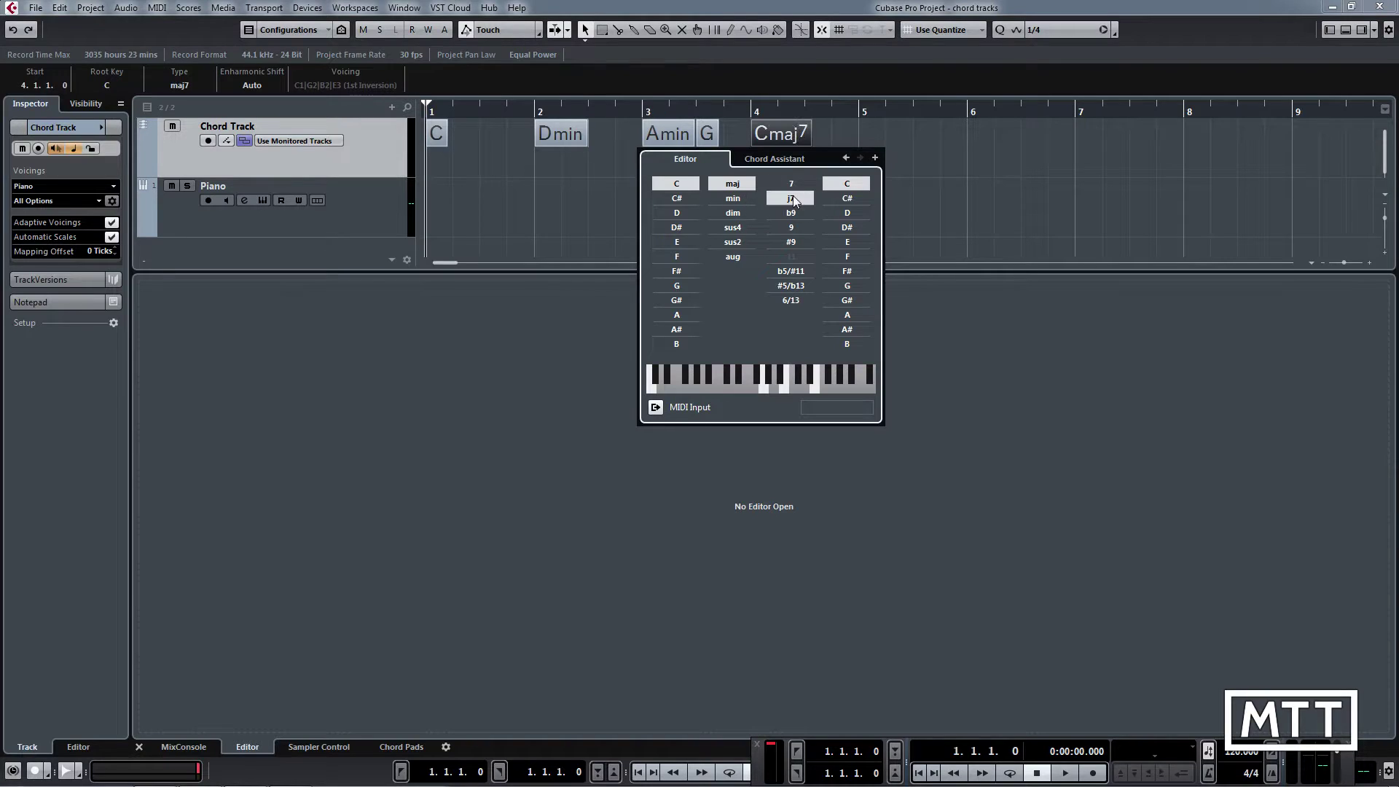
pyautogui.click(837, 128)
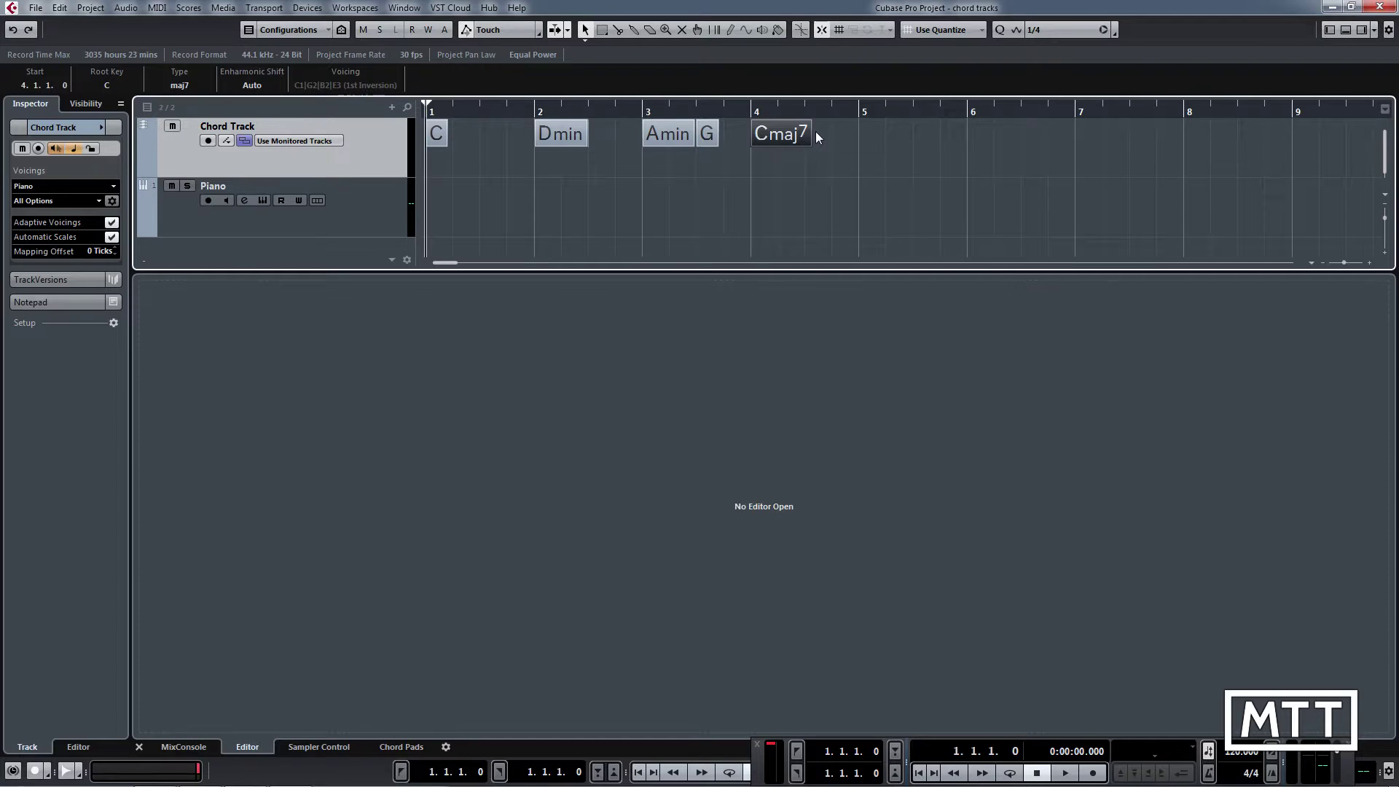
# Select the Piano track and play the C–Dmin–Amin–G–Cmaj7 progression through it, then stop.
pyautogui.click(386, 214)
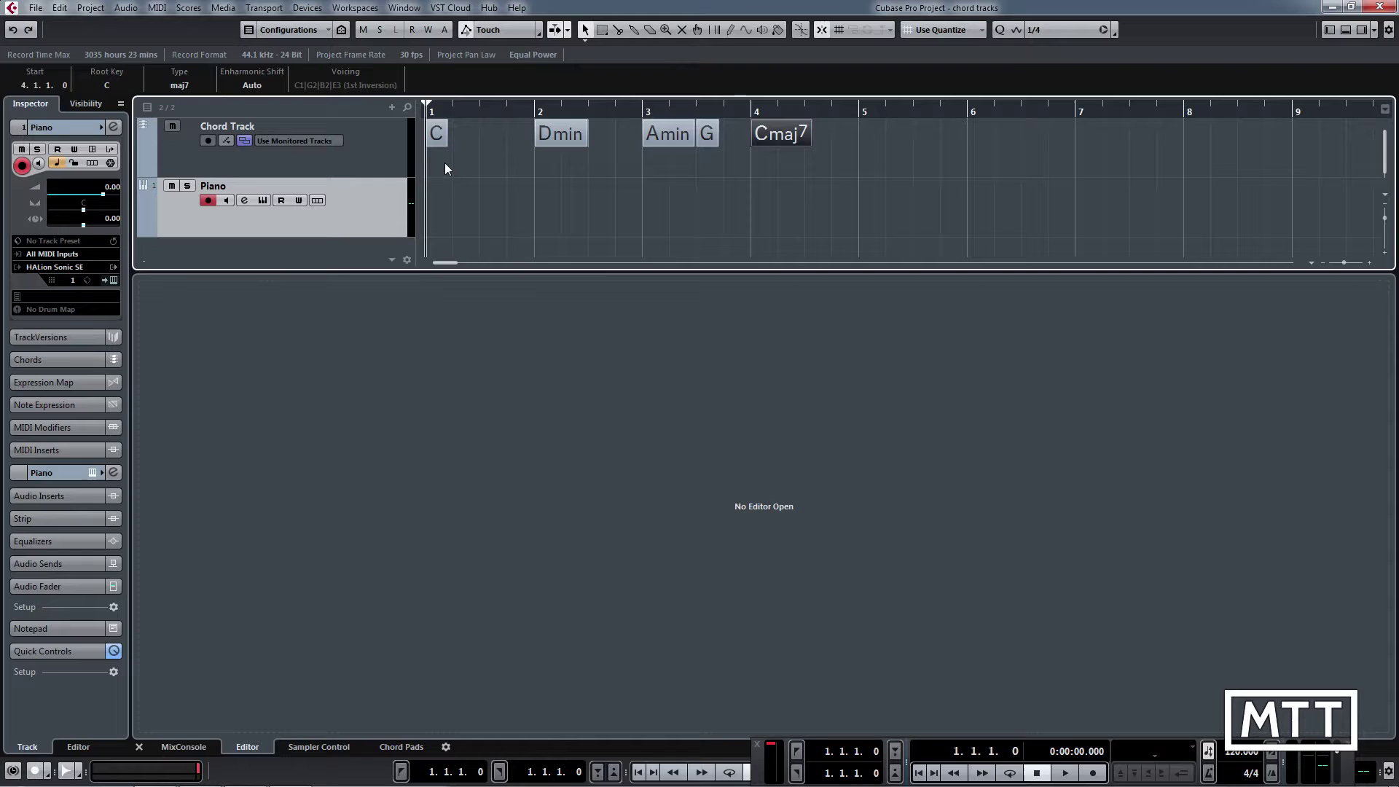
pyautogui.press('space')
pyautogui.press('space')
pyautogui.press('space')
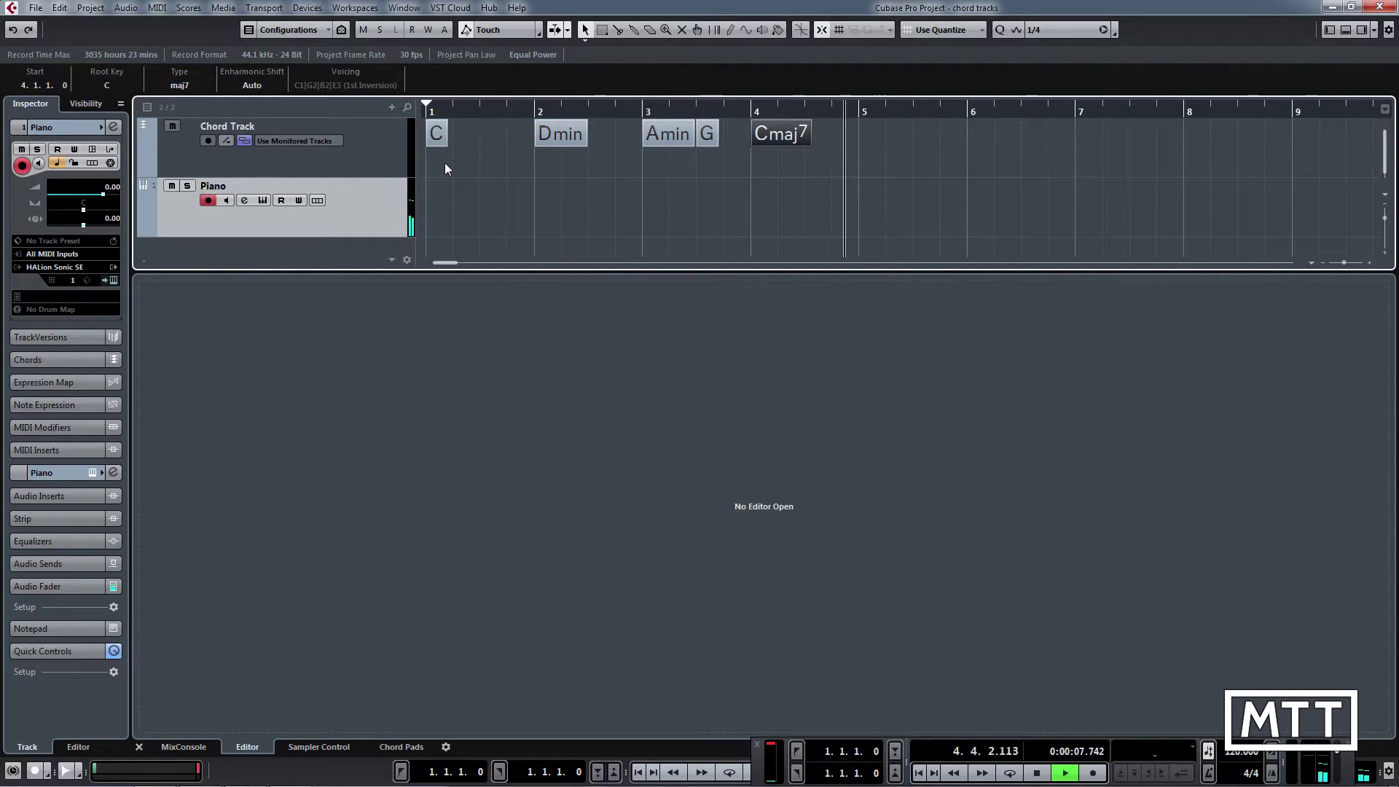
pyautogui.press('space')
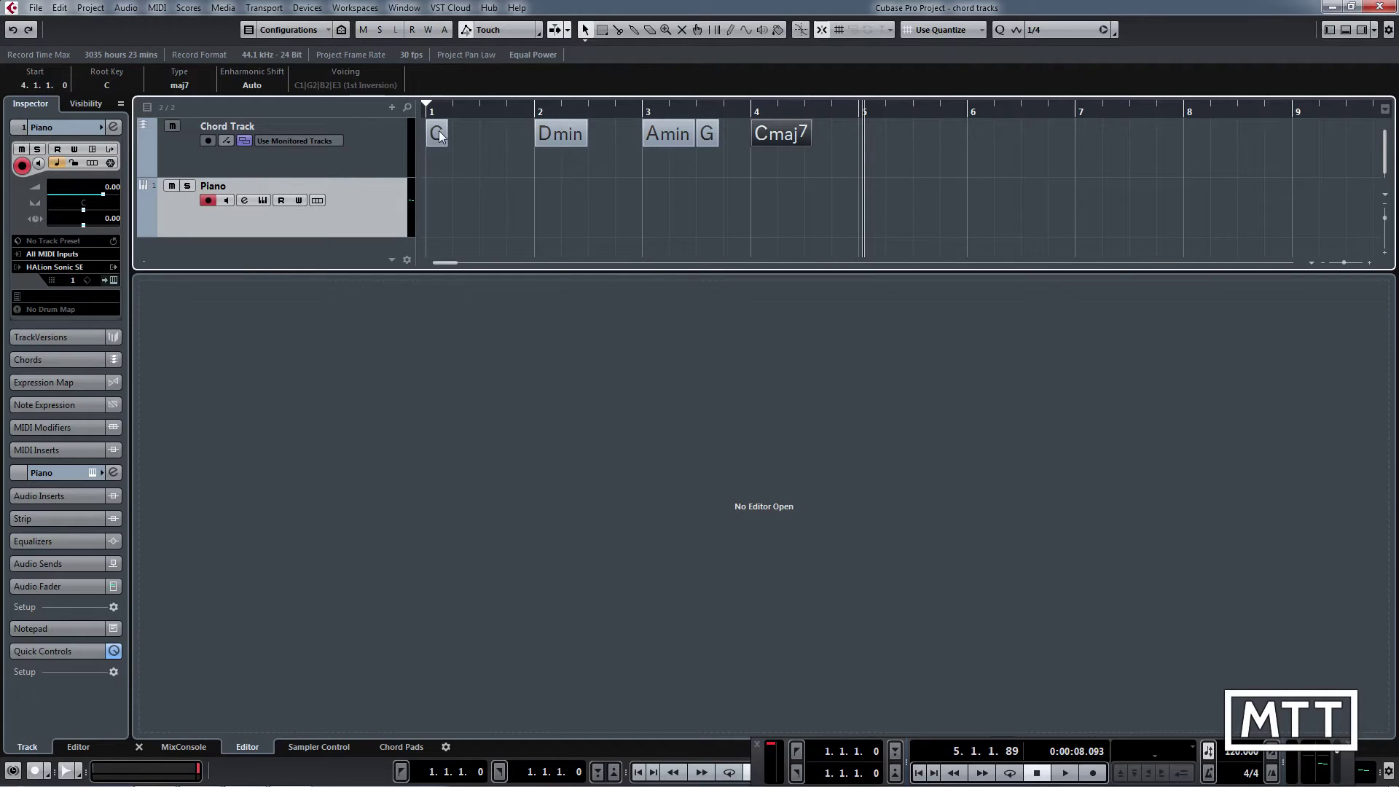
# Drag the C, Dmin, Amin, G and Cmaj7 chord events onto the Piano track as MIDI parts.
pyautogui.click(478, 151)
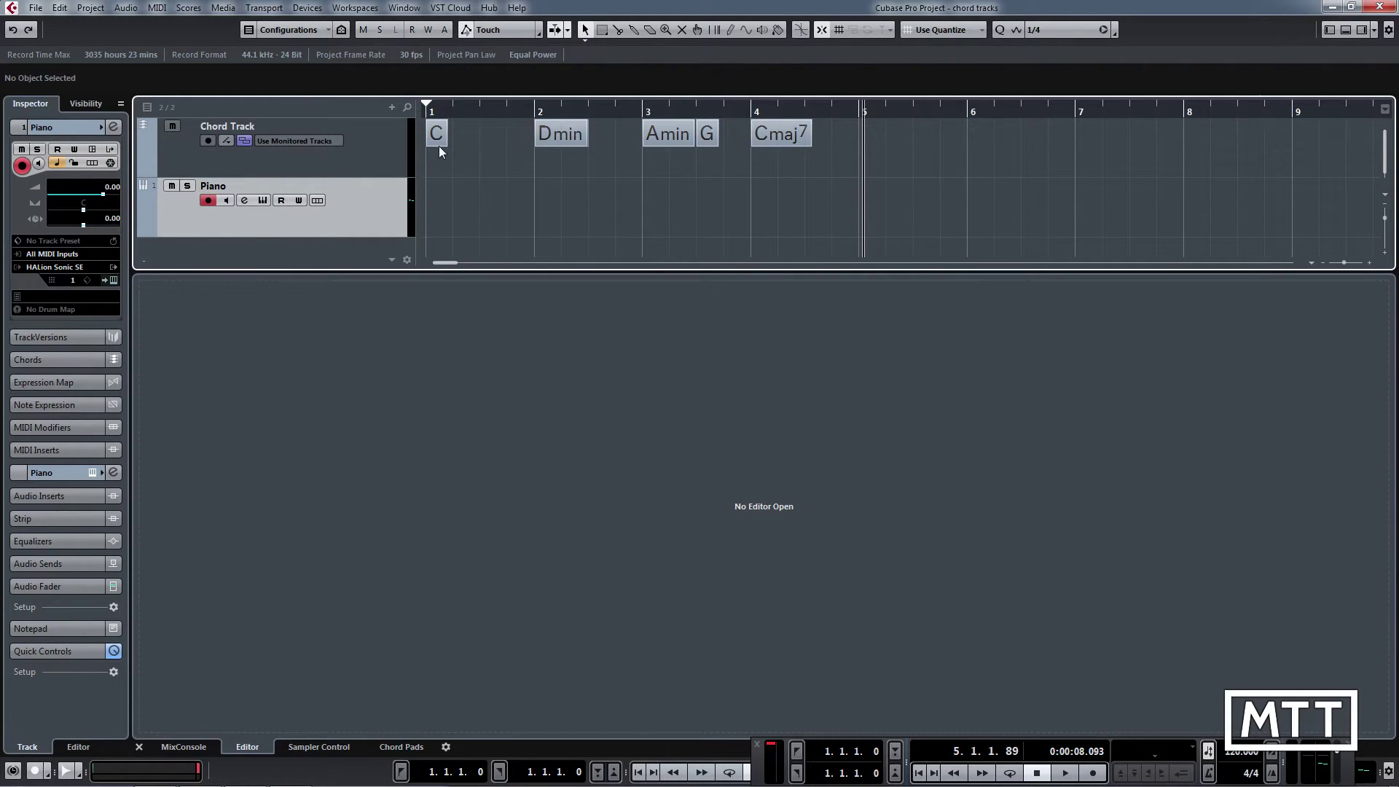
pyautogui.moveTo(435, 137); pyautogui.dragTo(515, 190)
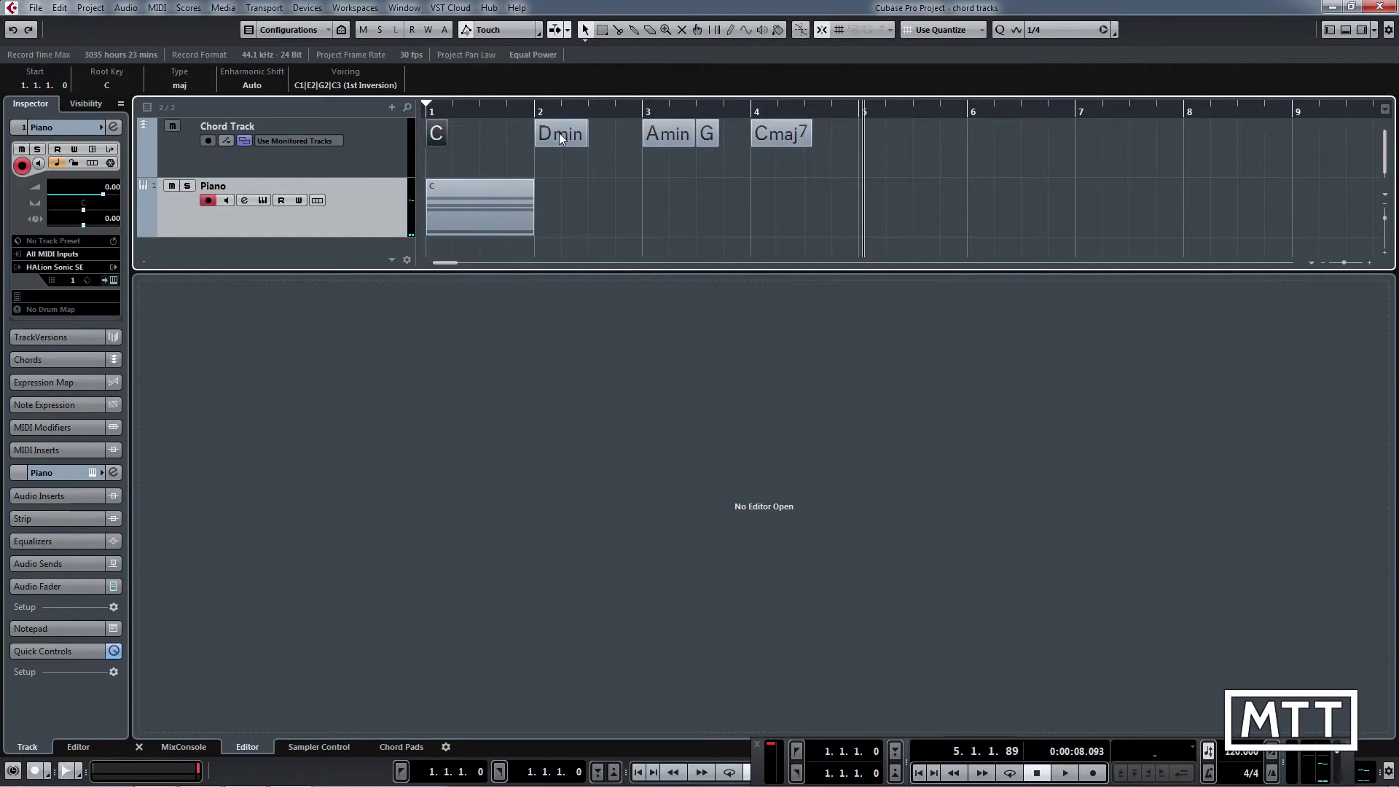
pyautogui.moveTo(558, 137); pyautogui.dragTo(552, 186)
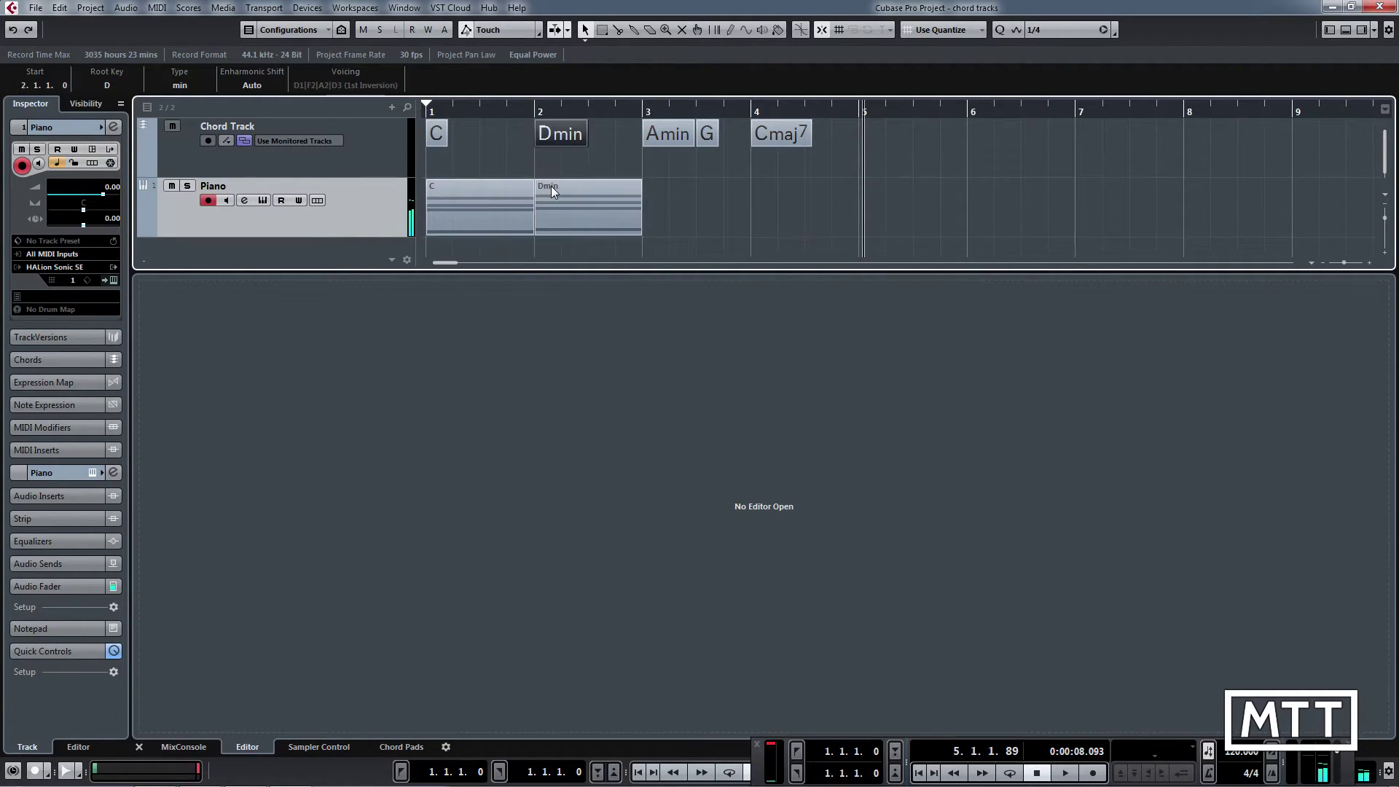
pyautogui.click(660, 159)
pyautogui.keyDown('shift'); pyautogui.click(768, 134); pyautogui.keyUp('shift')
pyautogui.moveTo(675, 134); pyautogui.dragTo(672, 188)
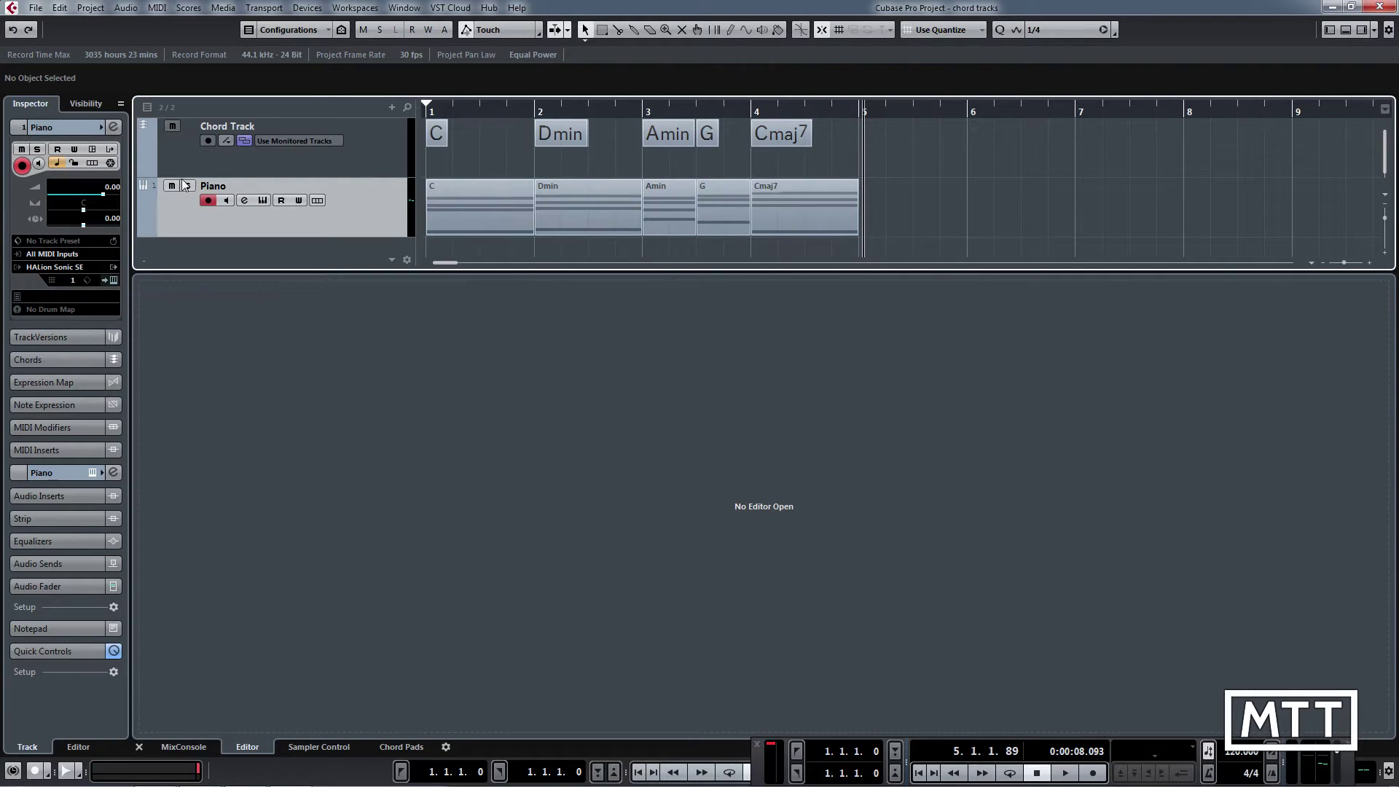
# Open the Piano chord parts in the Key Editor, viewing the C, Amin, G and Cmaj7 notes.
pyautogui.doubleClick(490, 209)
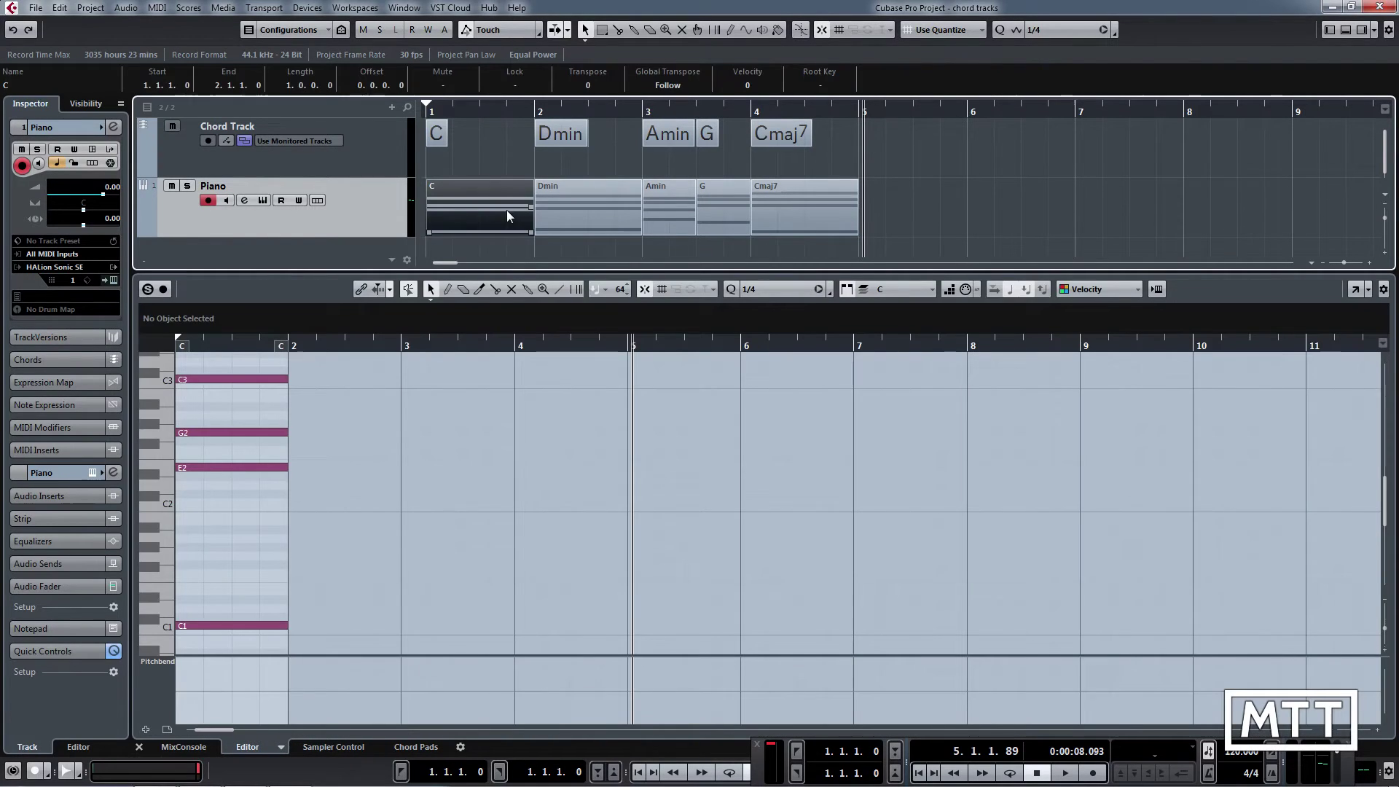
pyautogui.click(660, 209)
pyautogui.click(713, 212)
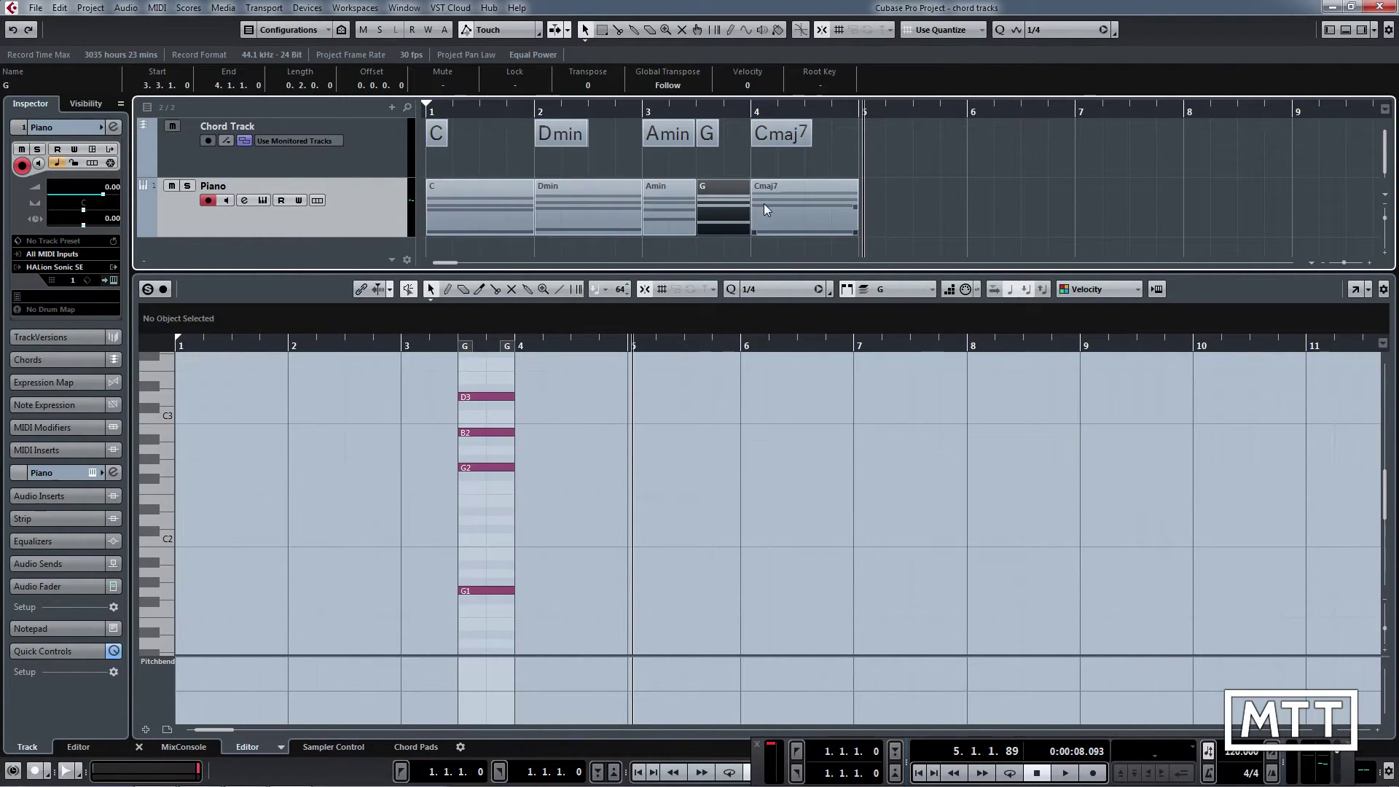
pyautogui.click(764, 204)
# Glue the five chord parts into the single part C with the Glue tool.
pyautogui.rightClick(717, 209)
pyautogui.click(750, 209)
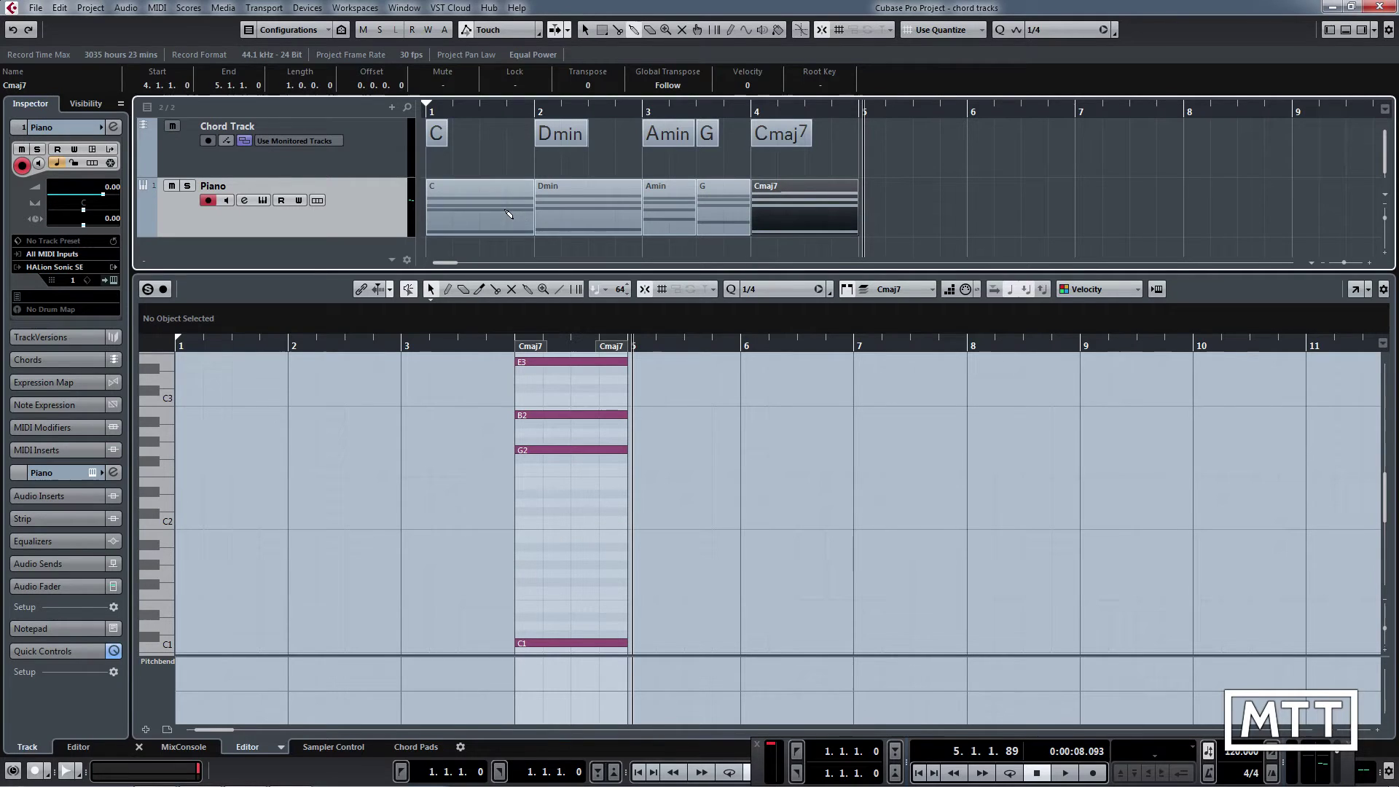
pyautogui.click(508, 210)
pyautogui.click(509, 210)
pyautogui.click(509, 209)
pyautogui.click(509, 210)
pyautogui.press('1')
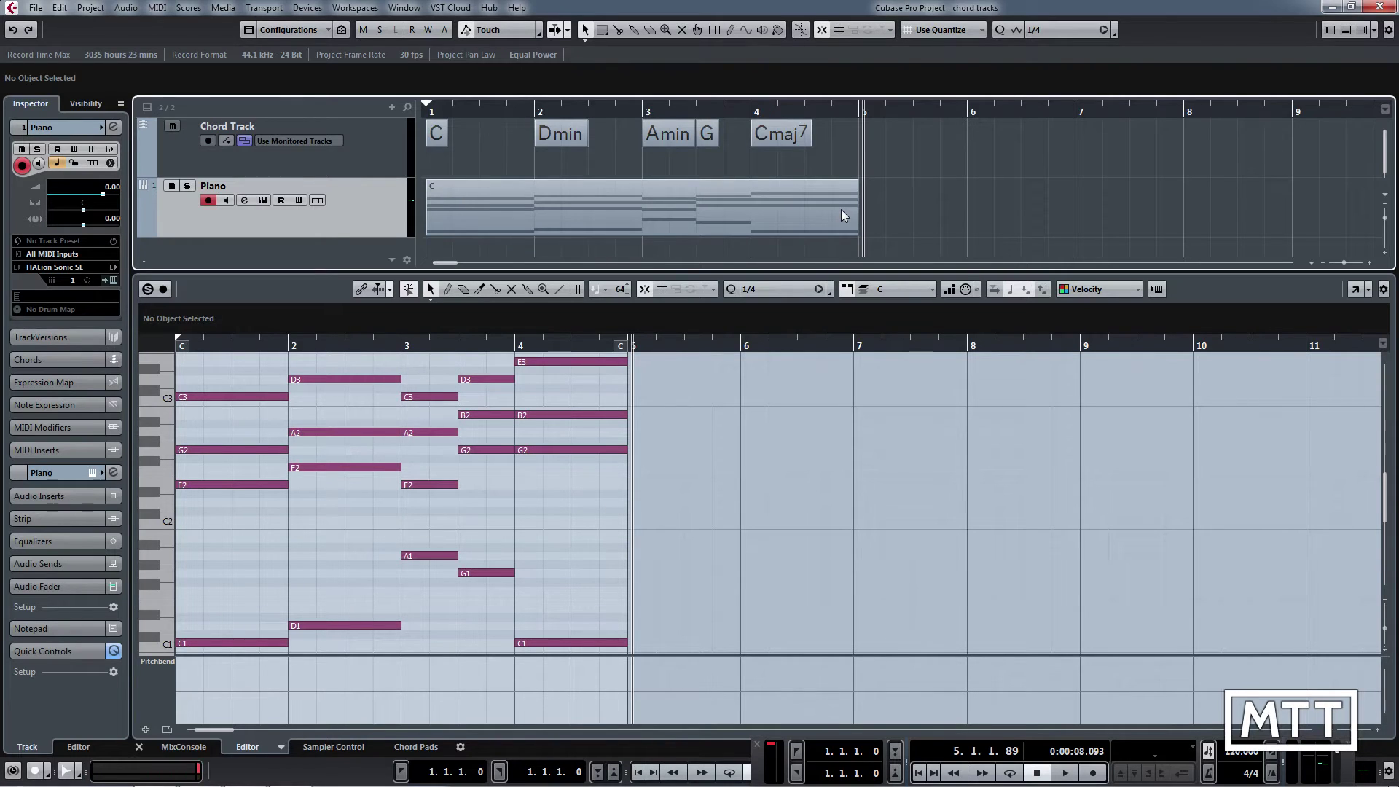
pyautogui.click(342, 166)
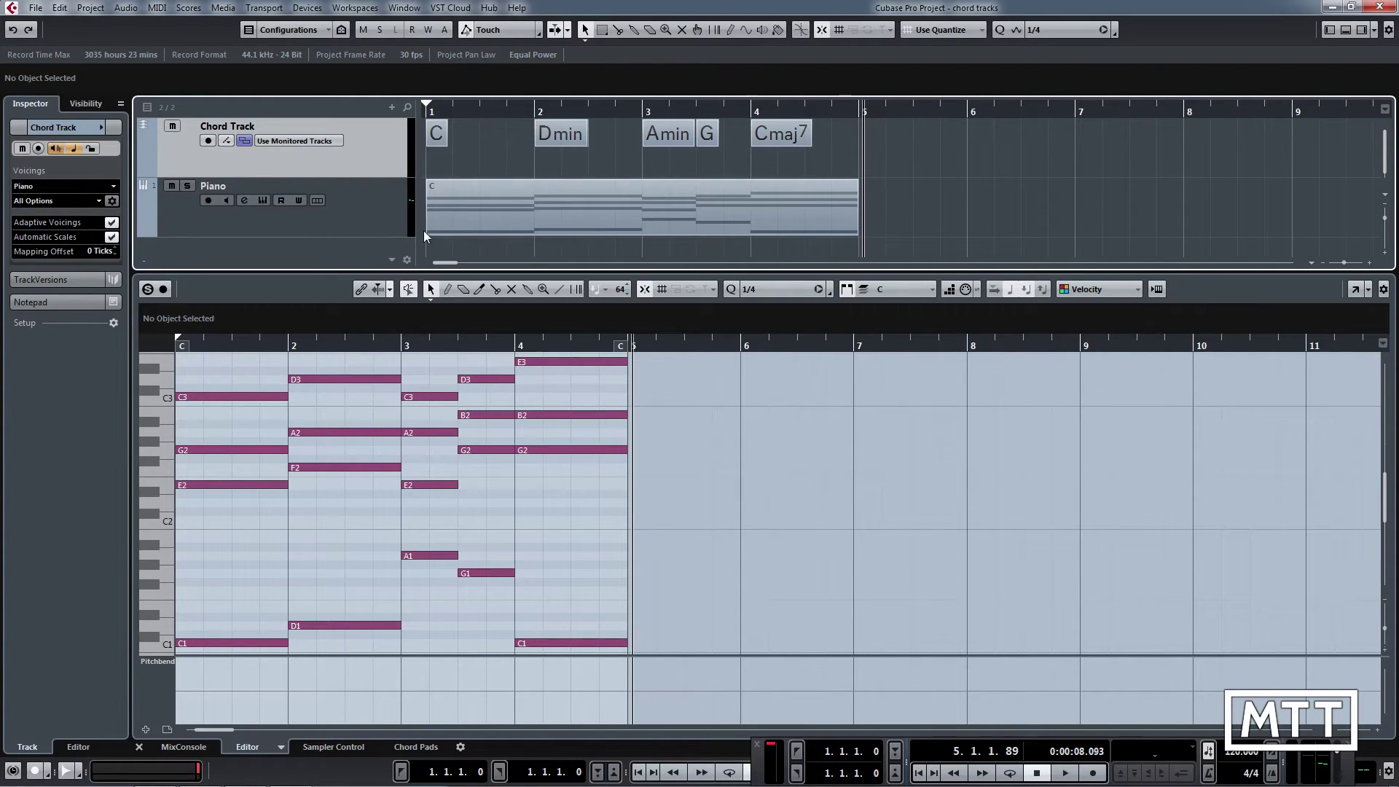
# Select the Piano track's glued C part and show the Key Editor's Chord Editing section.
pyautogui.click(373, 216)
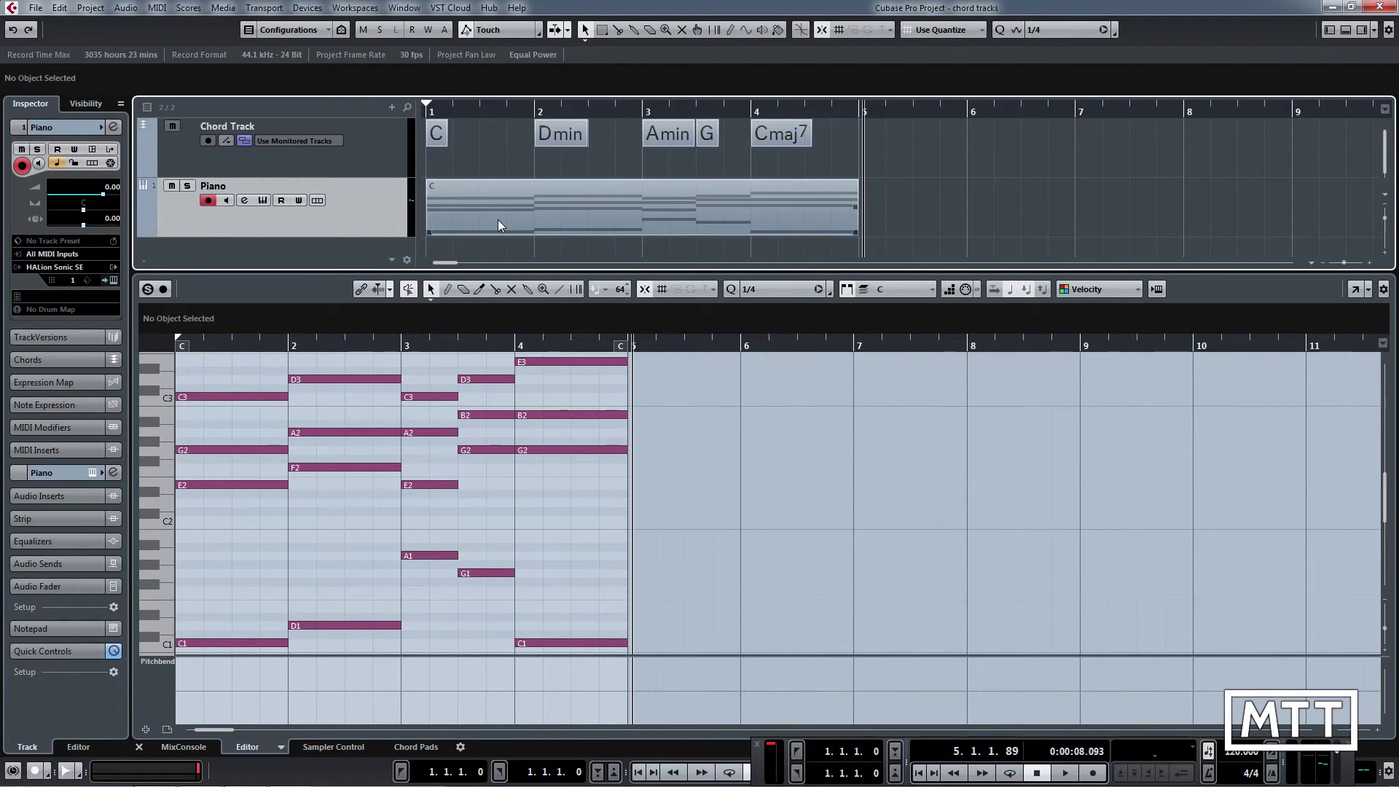
pyautogui.click(484, 220)
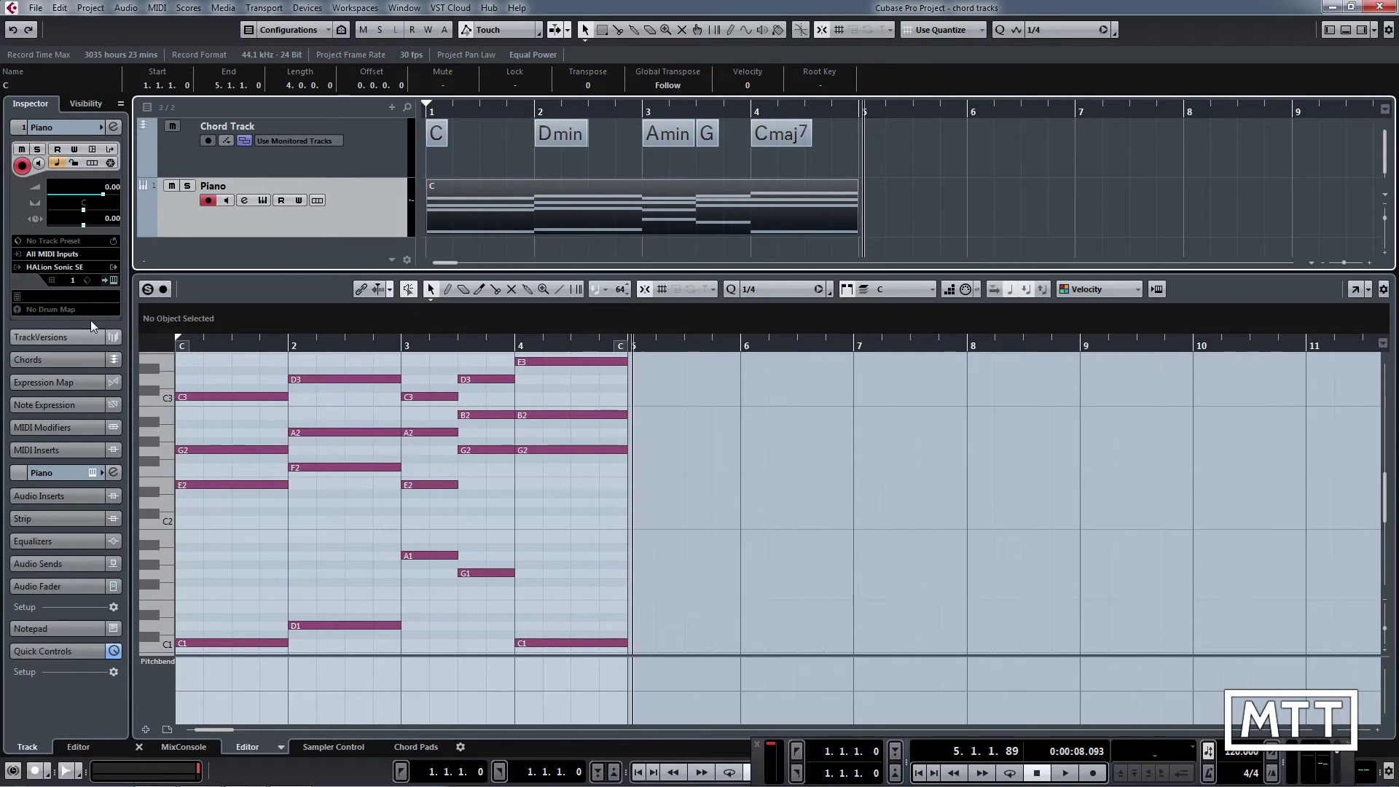
pyautogui.click(226, 287)
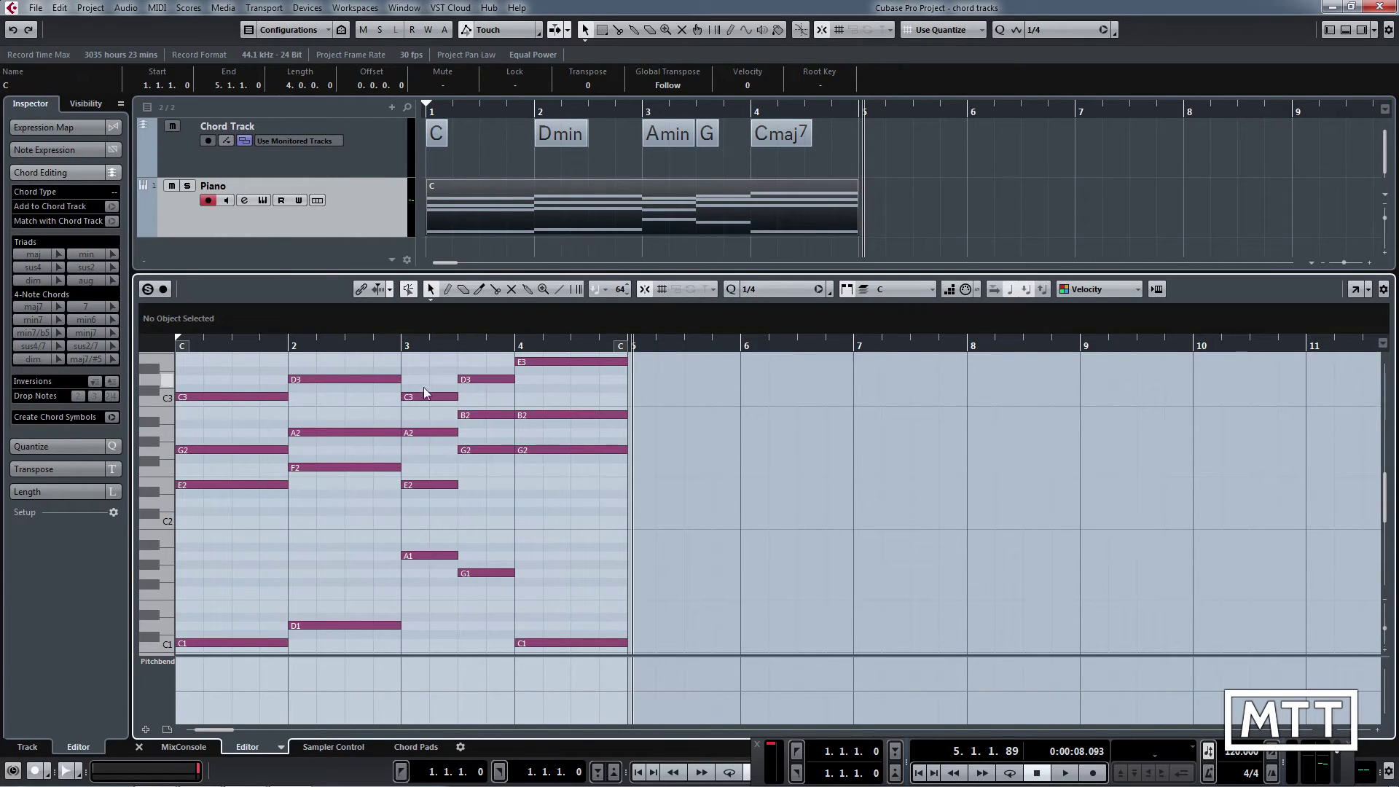
# Raise the bar-3 chord's C3 note a semitone to C#3.
pyautogui.moveTo(423, 387); pyautogui.dragTo(430, 575)
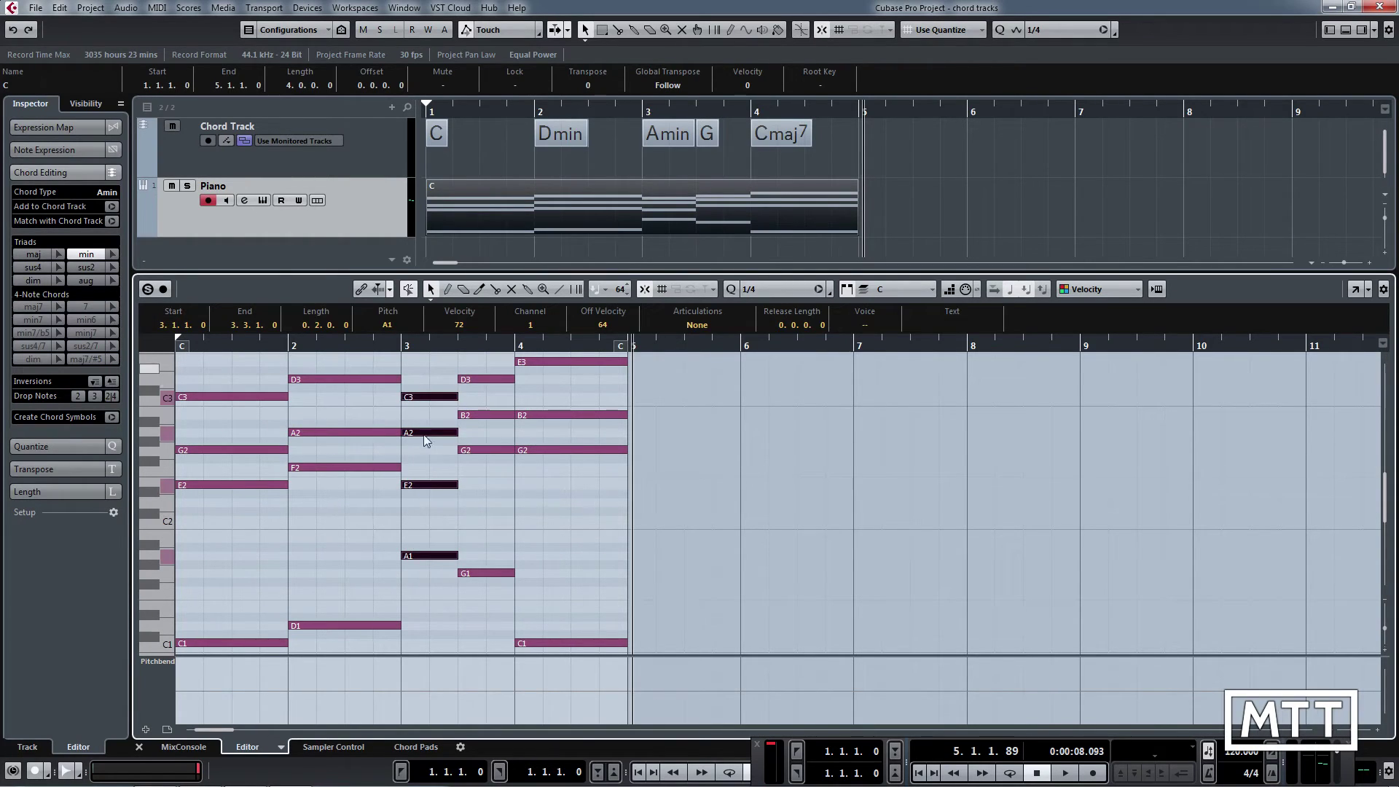
pyautogui.click(505, 504)
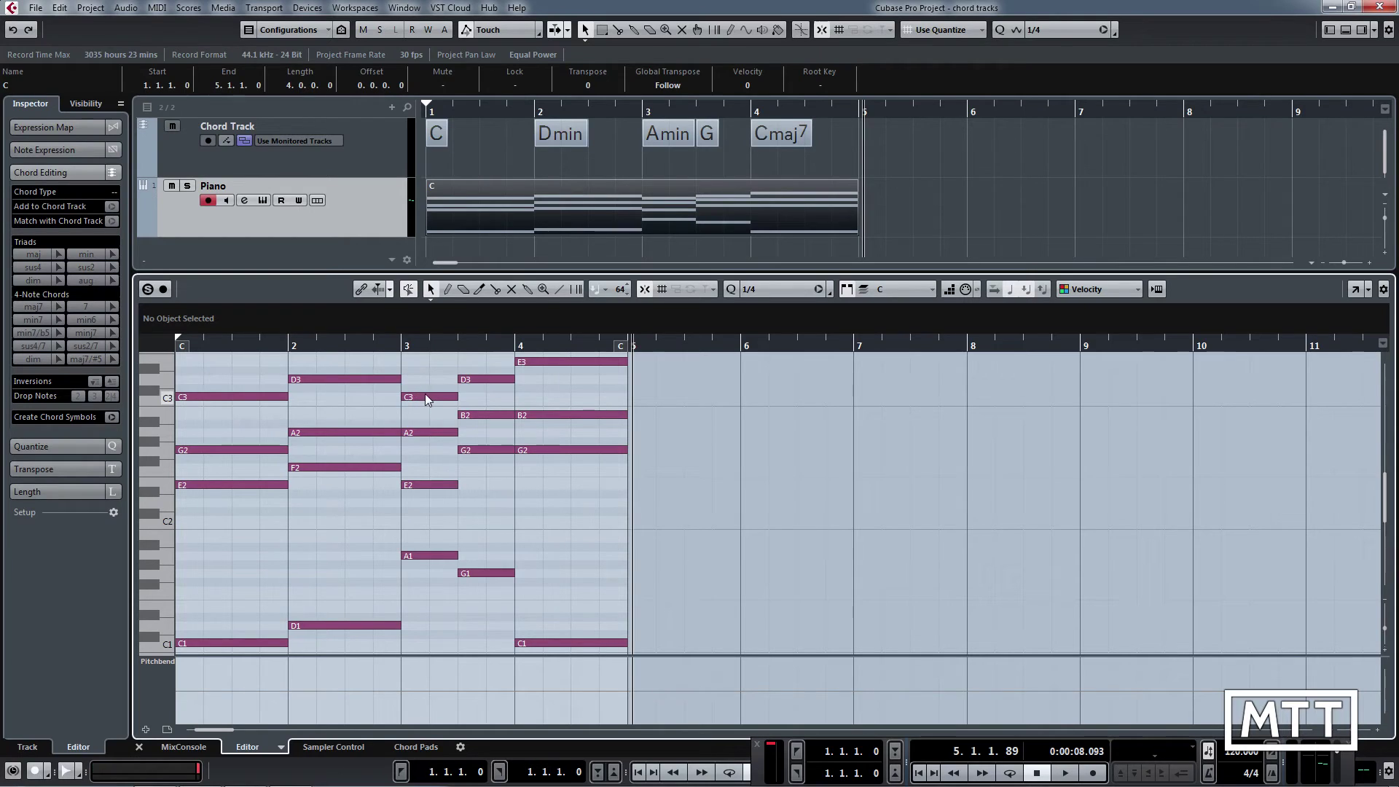
pyautogui.click(425, 397)
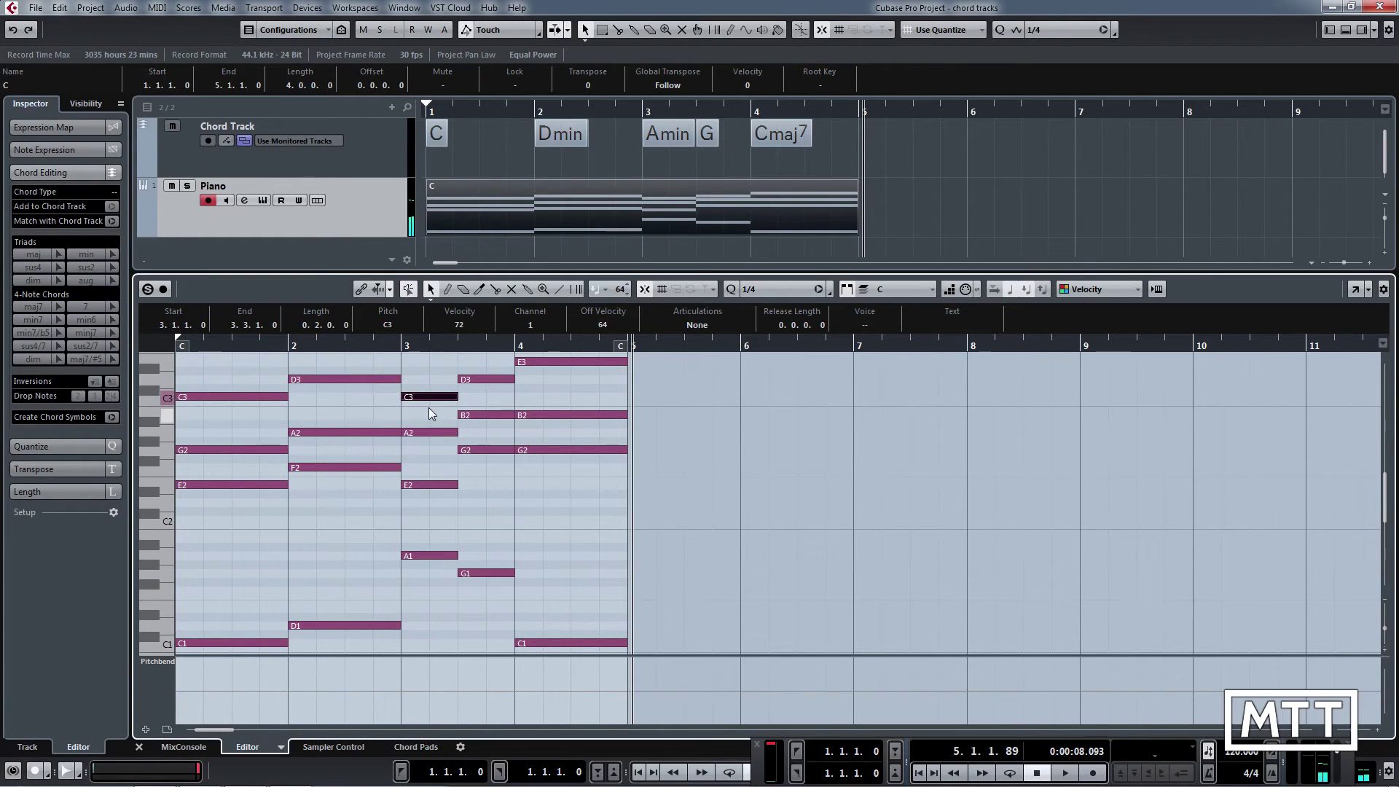
pyautogui.press('Up')
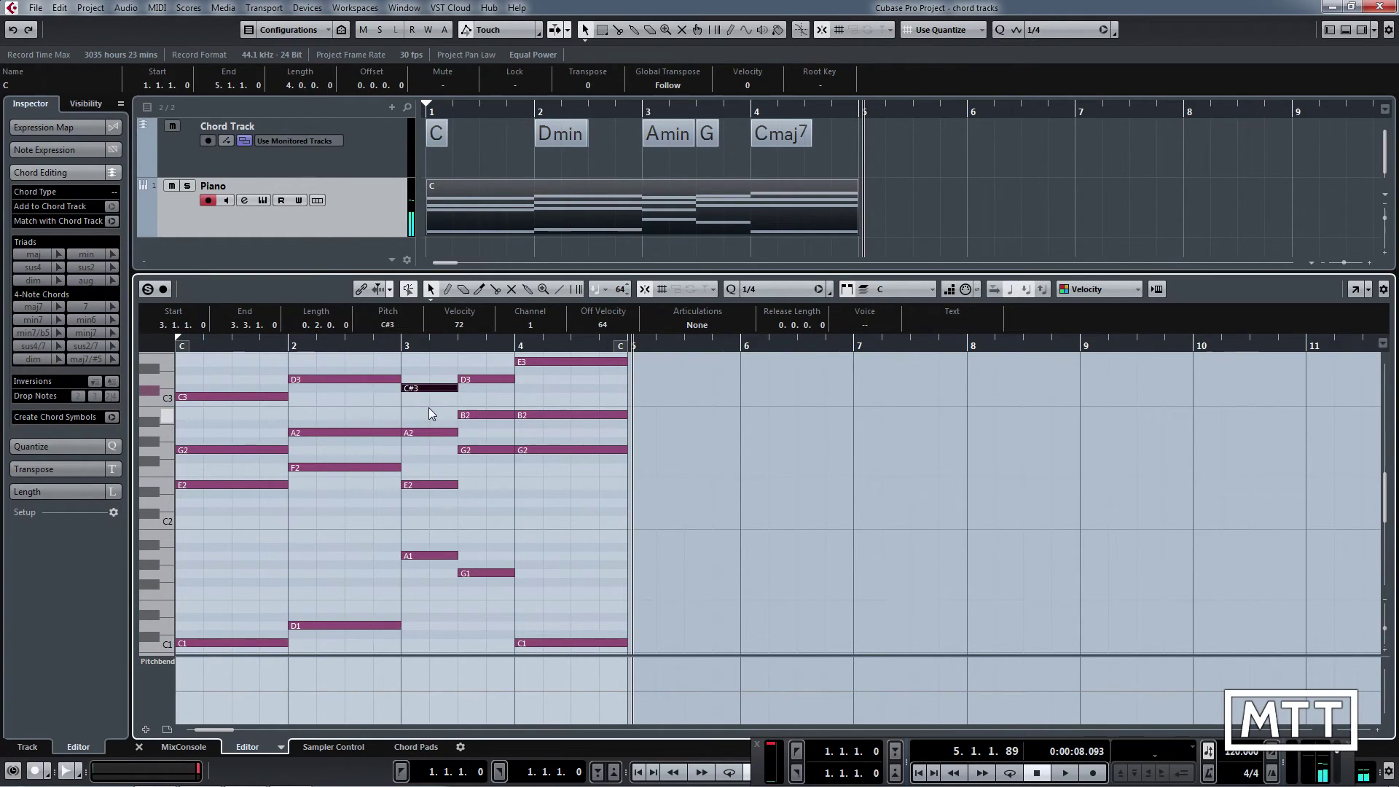
# Add the bar-3 notes to the Chord Track, turning Amin into A.
pyautogui.click(469, 524)
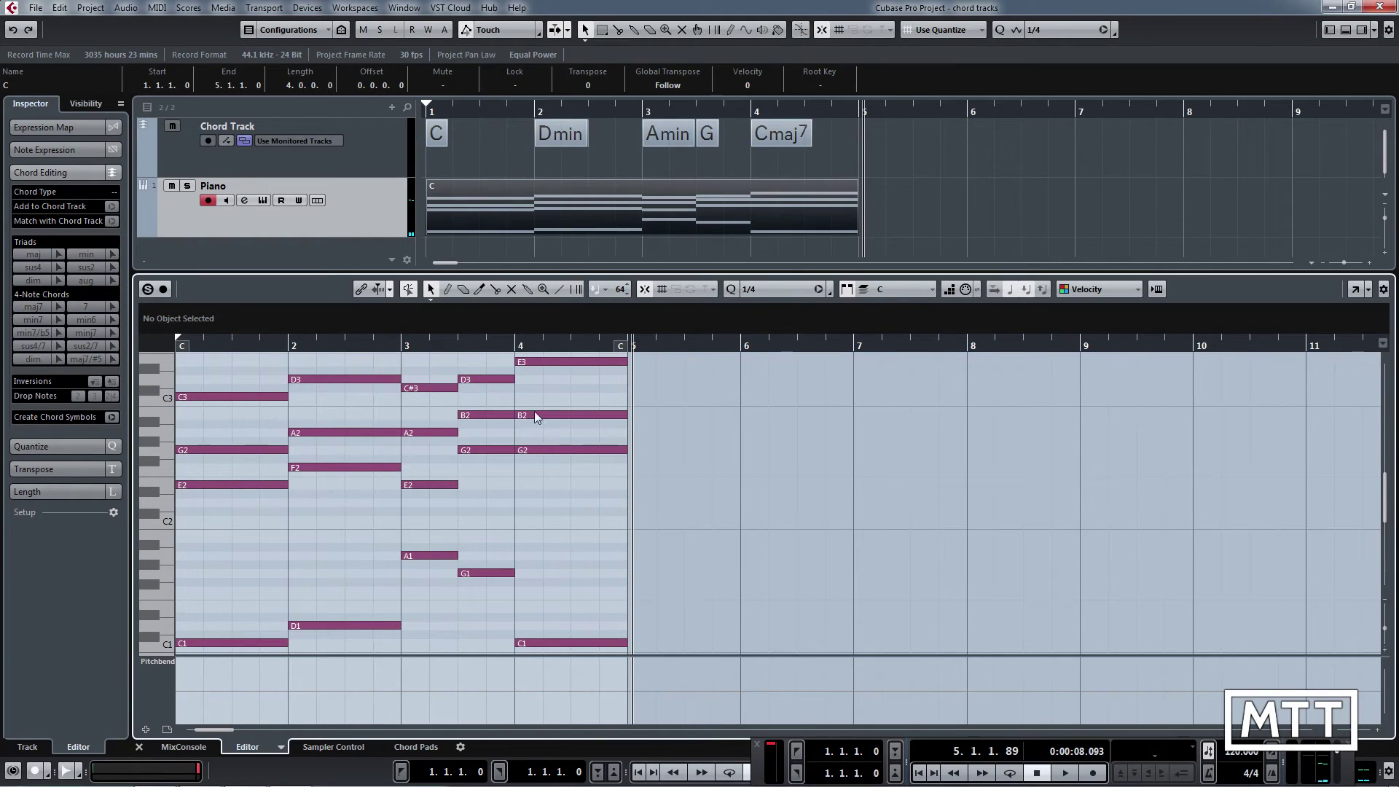
pyautogui.moveTo(413, 579); pyautogui.dragTo(437, 385)
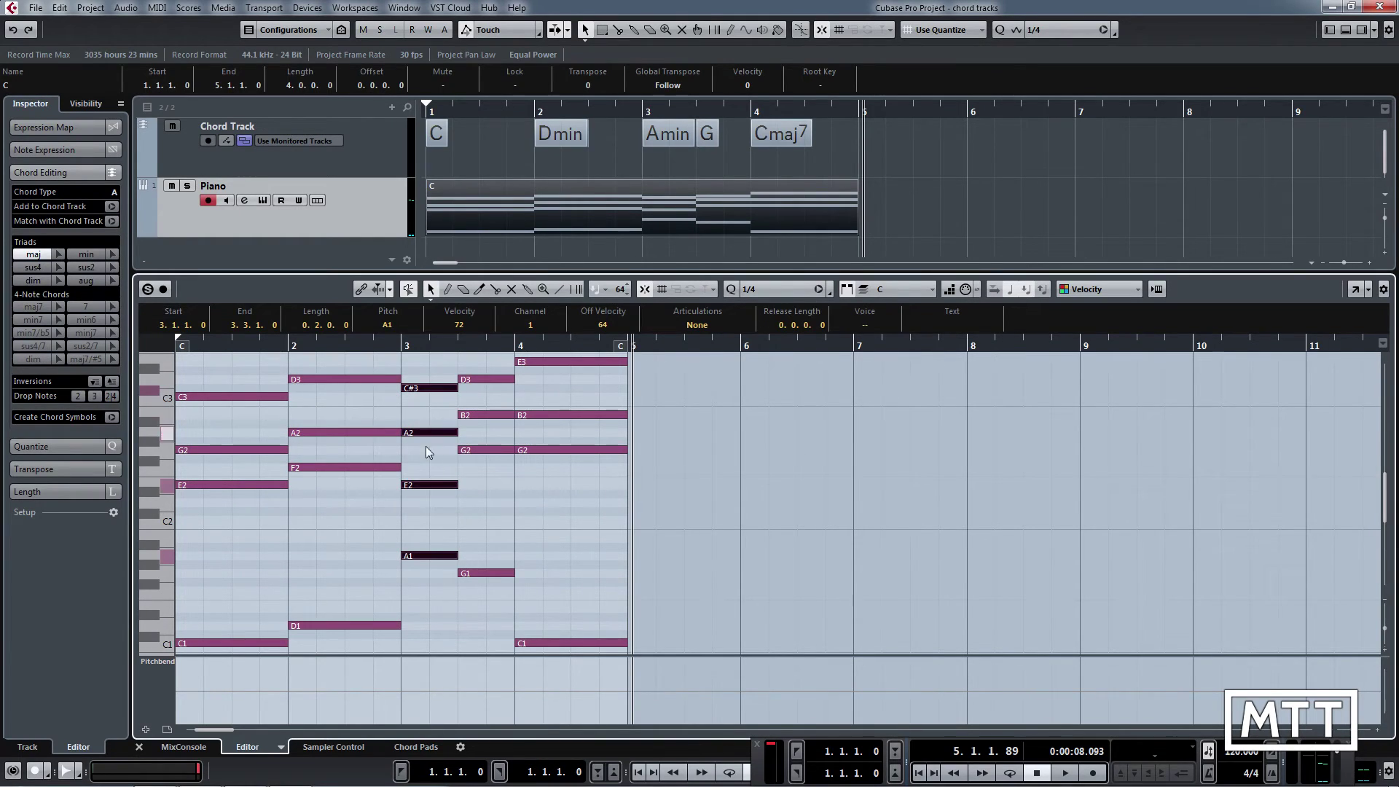
pyautogui.click(111, 206)
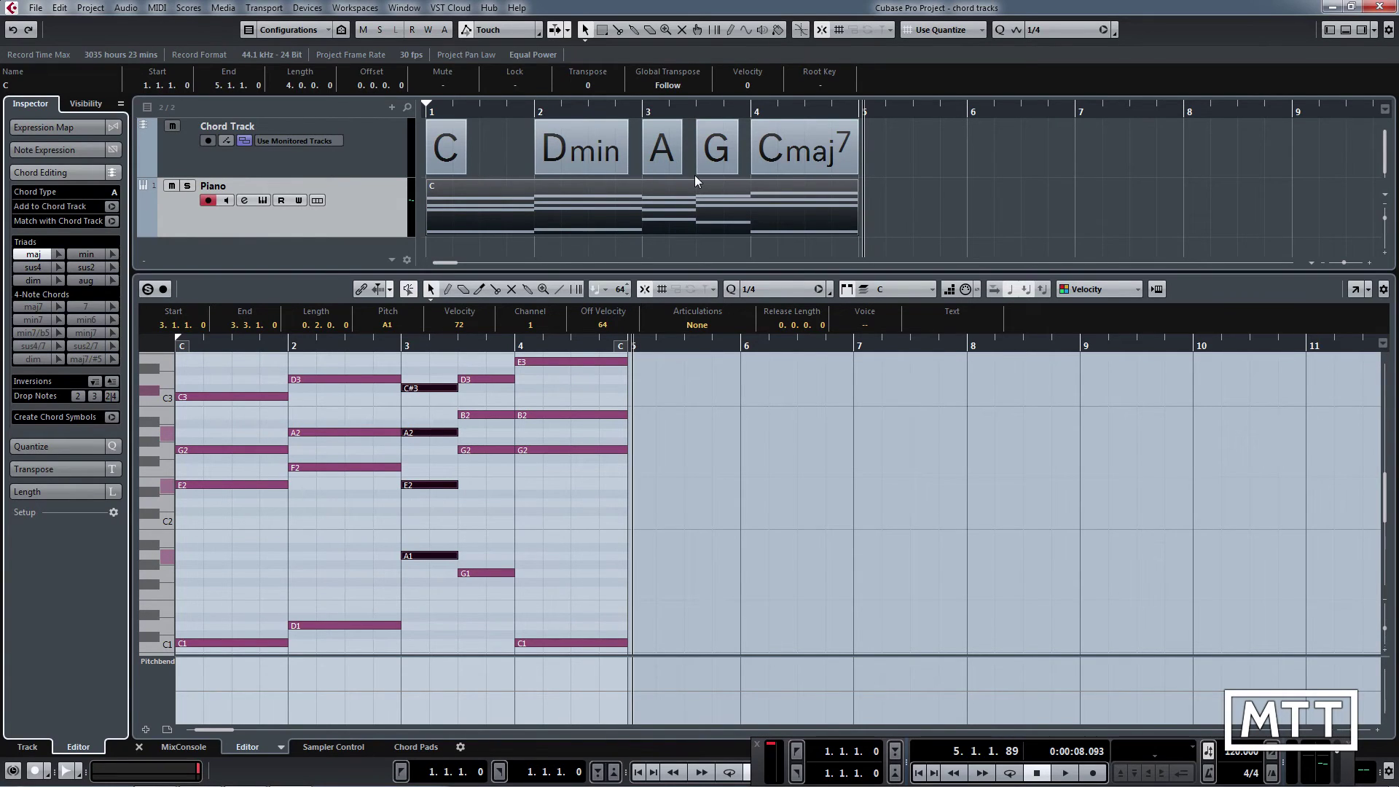
# Change the bar-3 A chord event back to A minor in the chord editor.
pyautogui.click(947, 240)
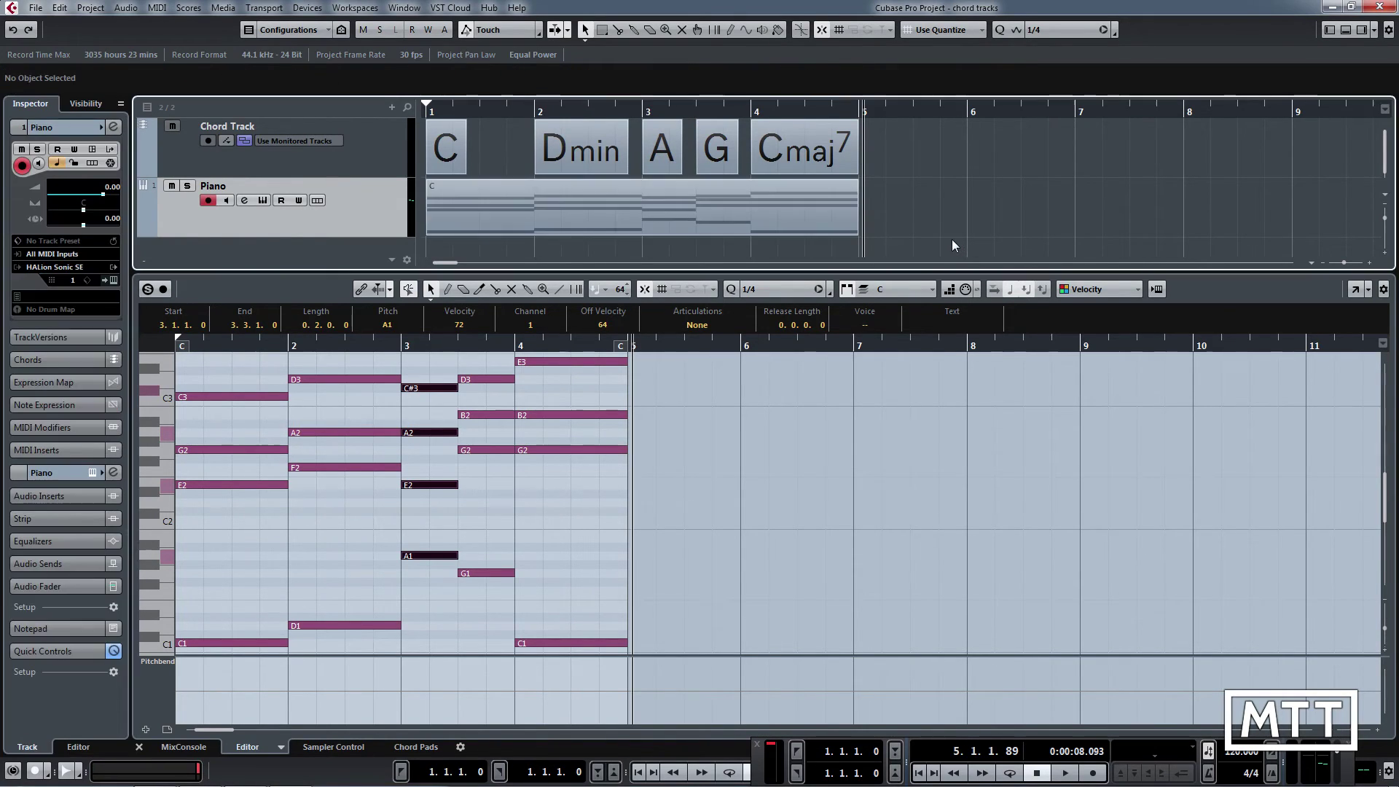
pyautogui.click(420, 373)
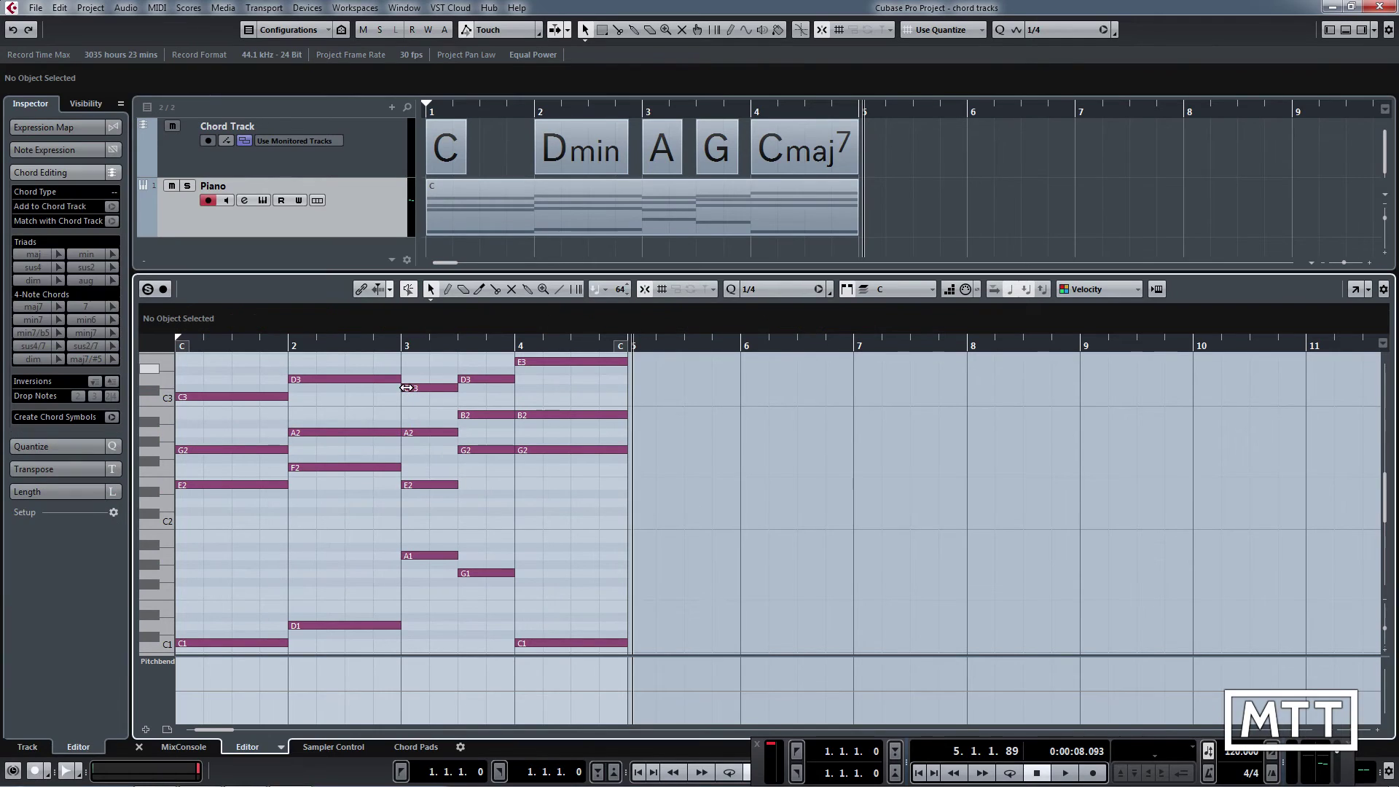
pyautogui.click(666, 149)
pyautogui.doubleClick(661, 154)
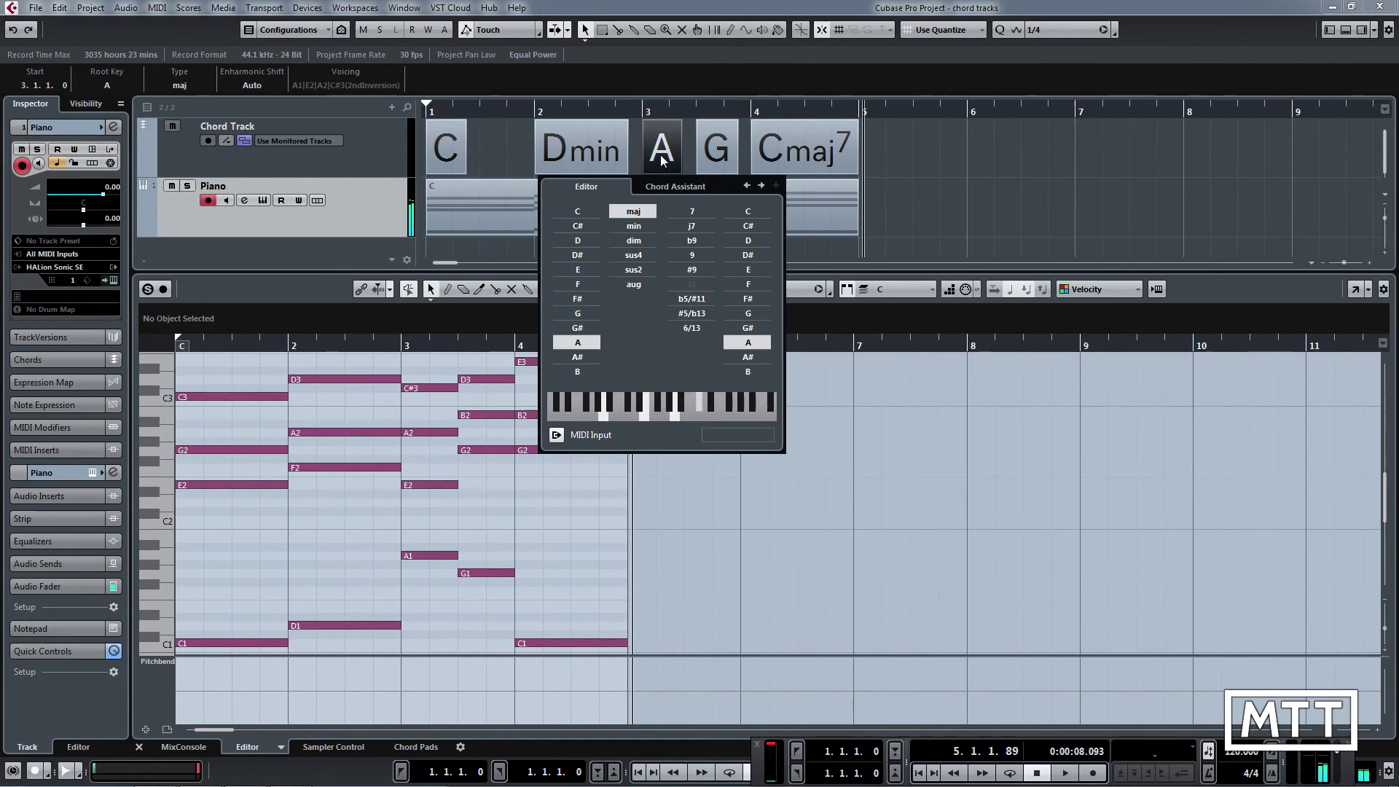
pyautogui.click(634, 226)
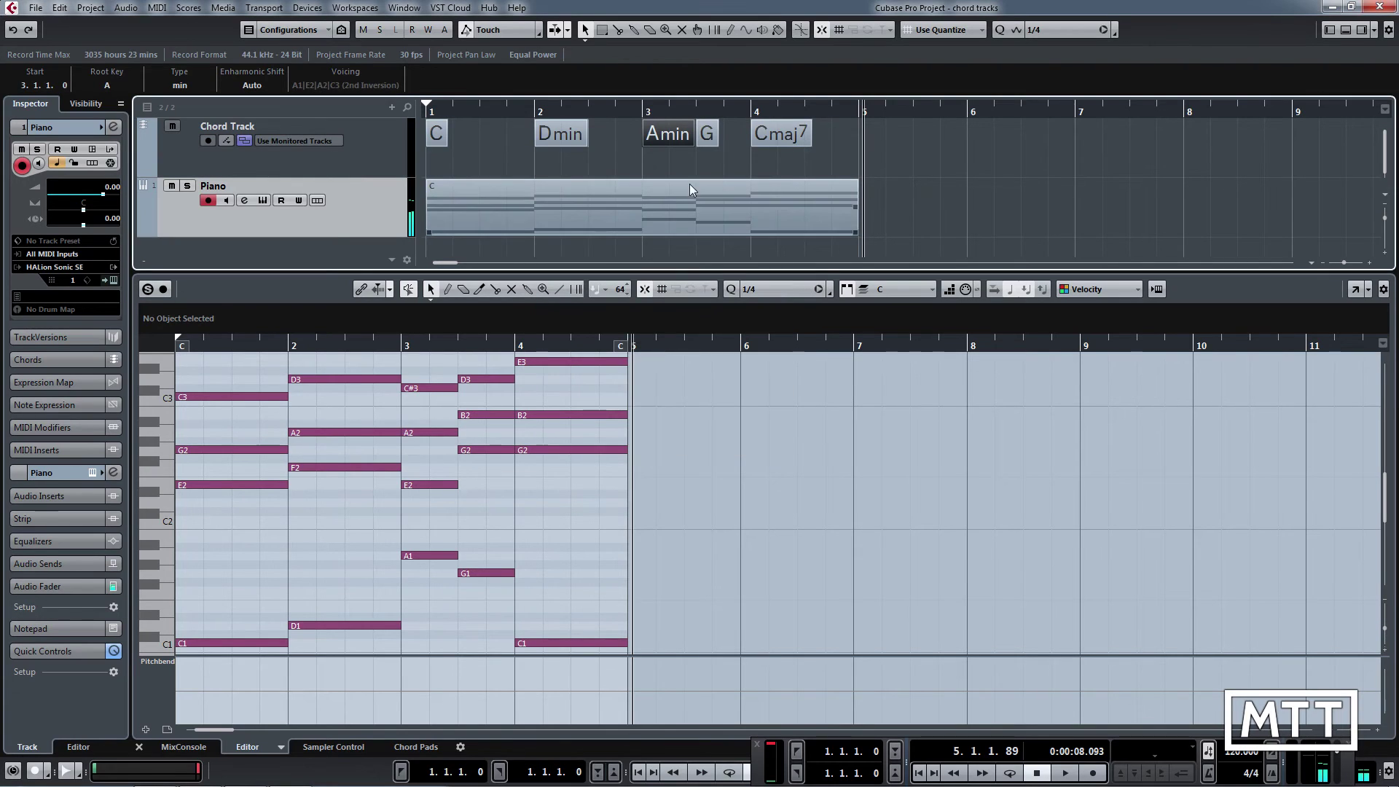
# Match the bar-3 notes to the Amin chord track event, restoring C#3 to C3.
pyautogui.moveTo(422, 579); pyautogui.dragTo(409, 368)
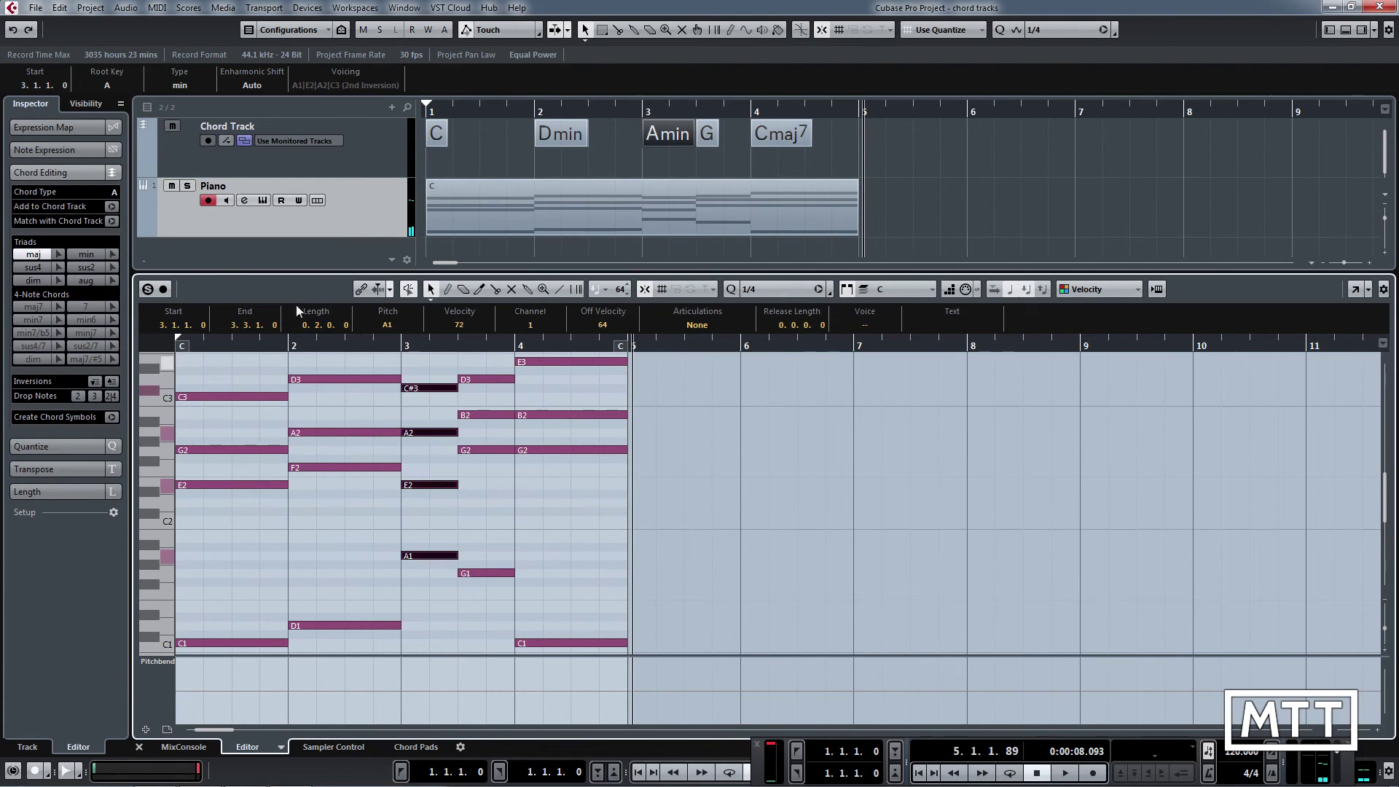
pyautogui.click(110, 222)
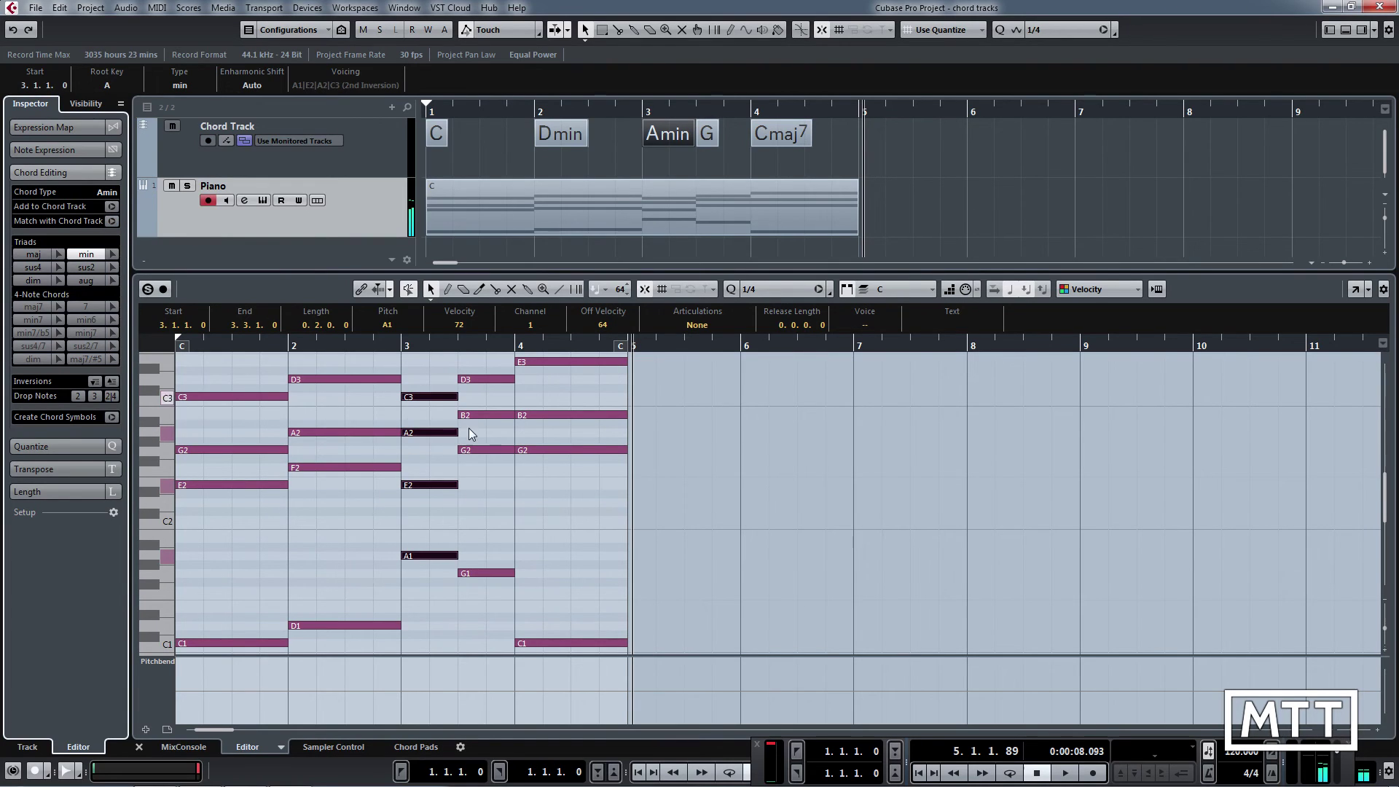
pyautogui.click(546, 500)
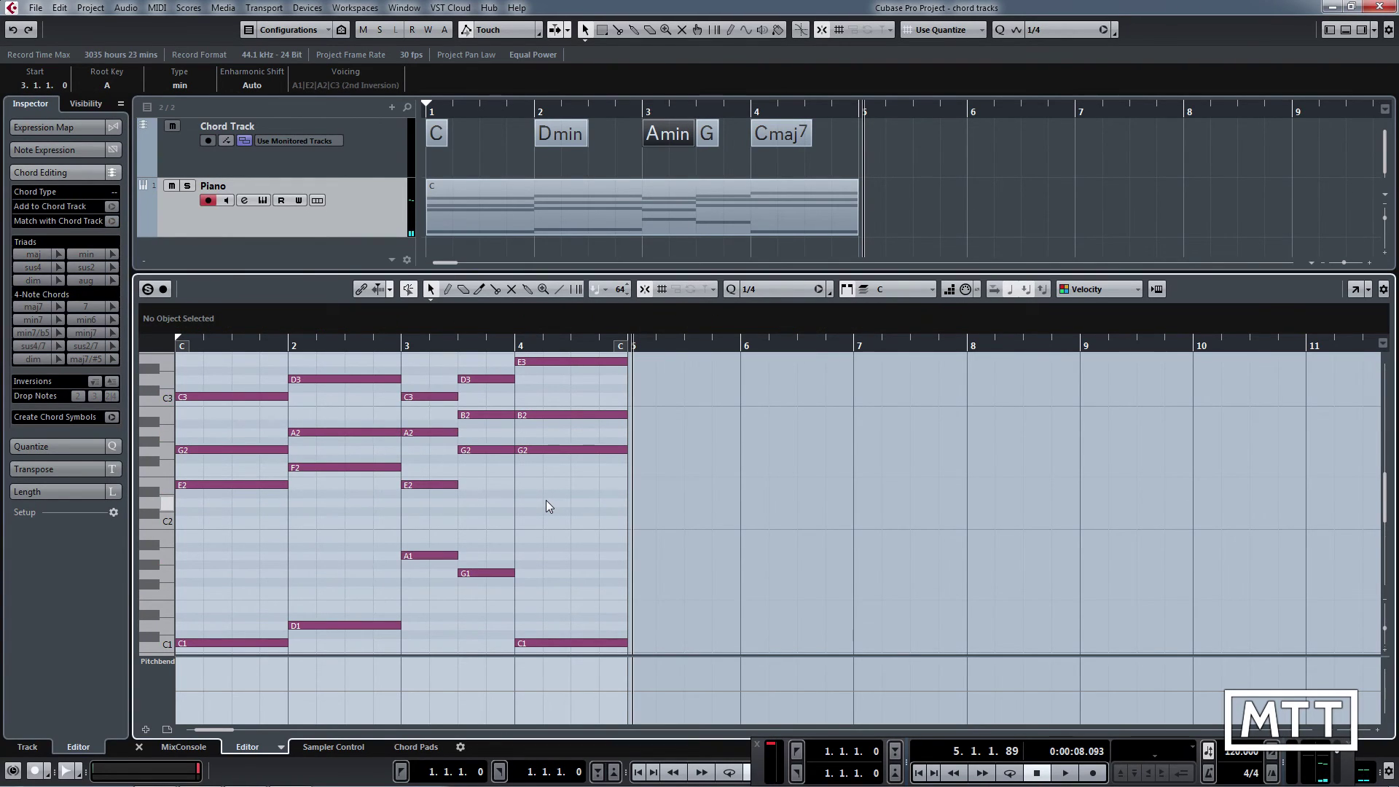
pyautogui.click(785, 165)
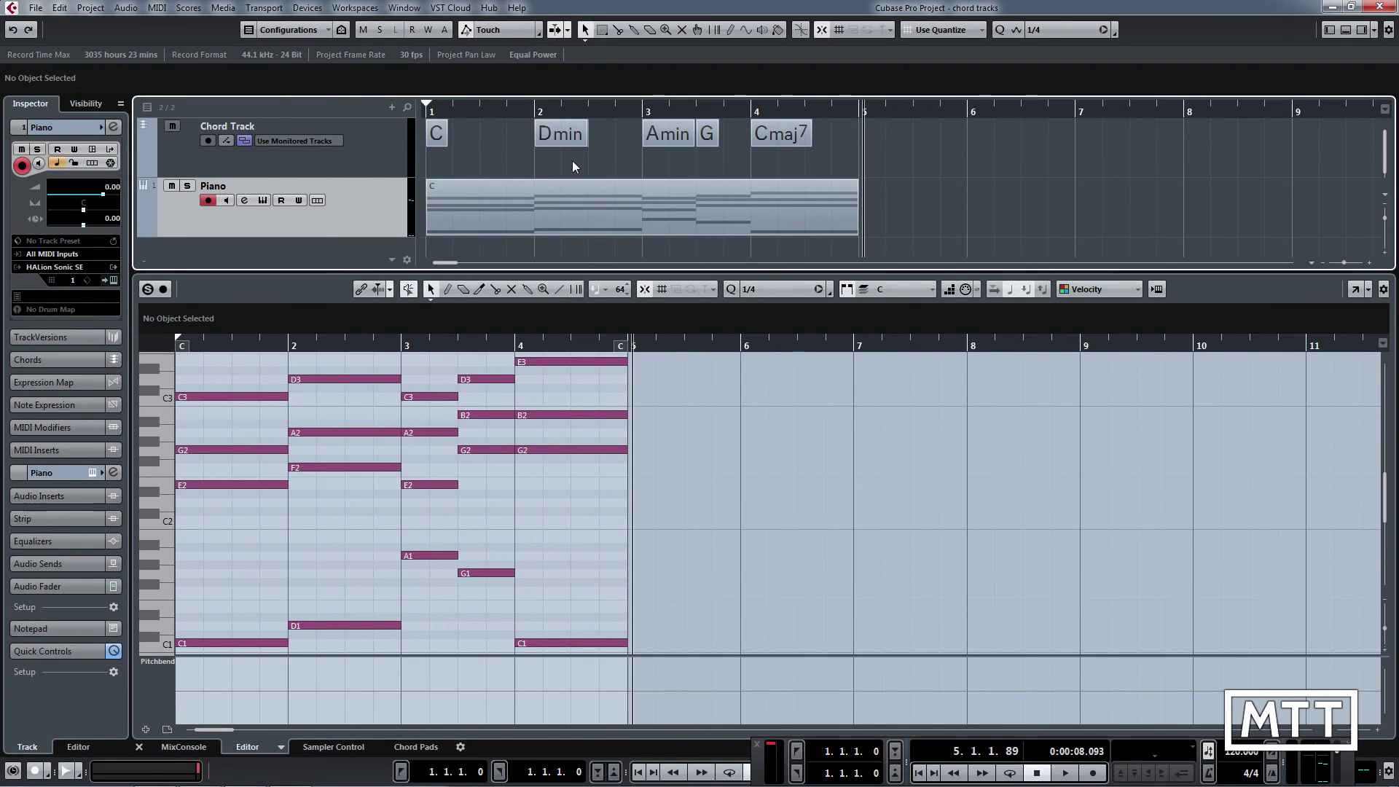